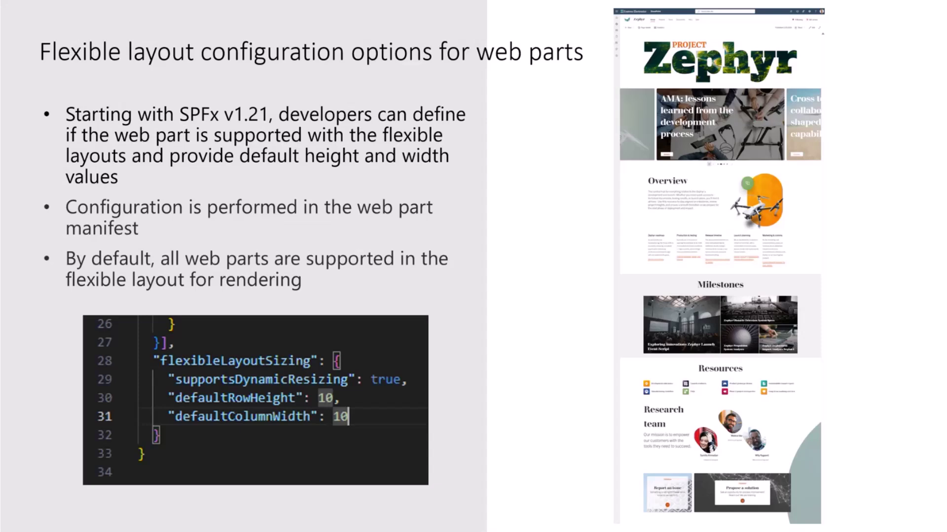
- Advance to the 'ACE card personalization support' slide
{"action": "key", "text": "Right"}
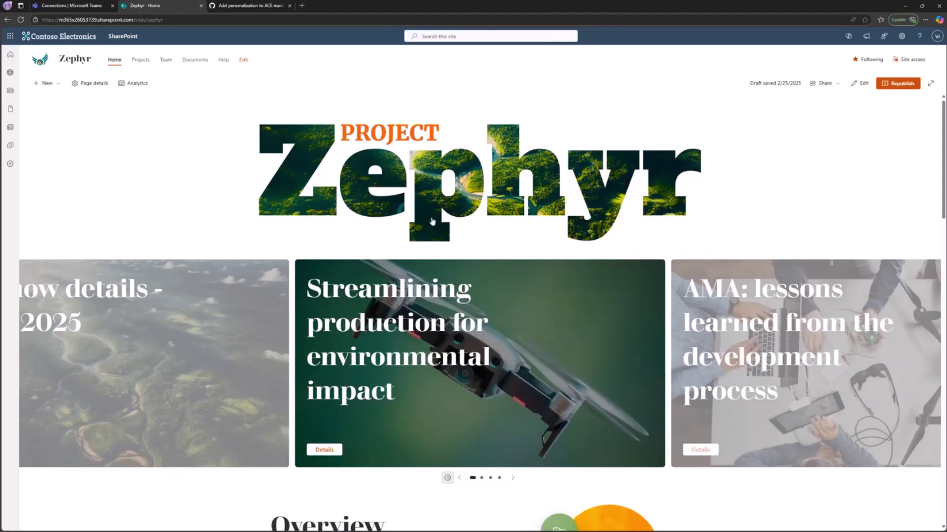
{"action": "scroll", "coordinate": [432, 222], "scroll_direction": "down", "scroll_amount": 15}
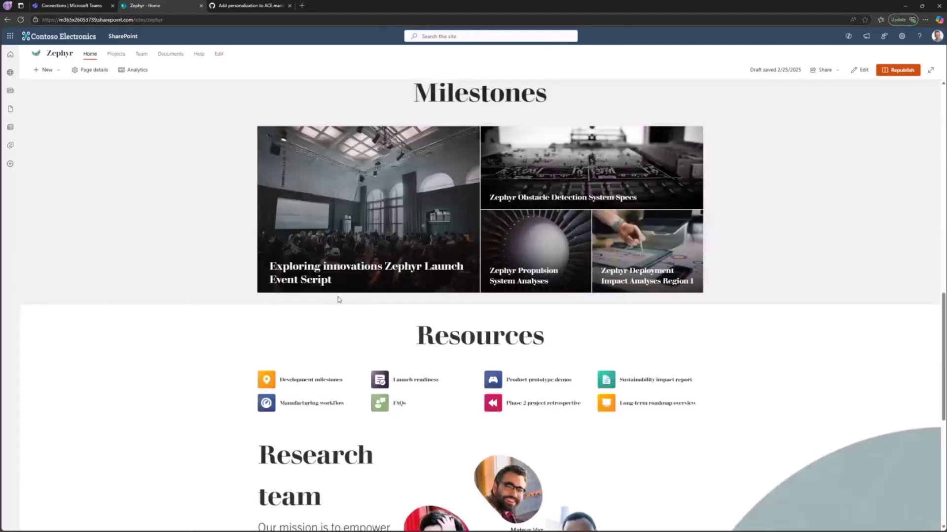
{"action": "scroll", "coordinate": [339, 299], "scroll_direction": "down", "scroll_amount": 4}
{"action": "scroll", "coordinate": [220, 258], "scroll_direction": "down", "scroll_amount": 2}
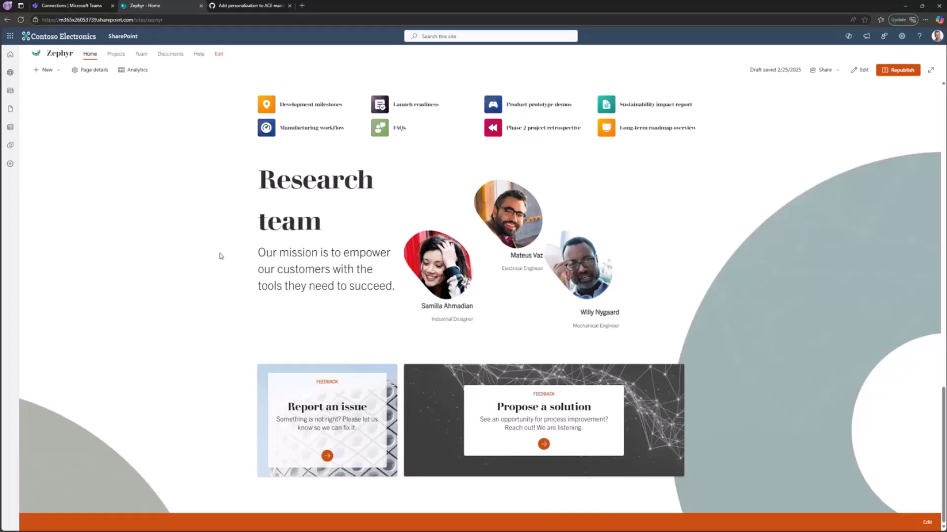
{"action": "scroll", "coordinate": [215, 256], "scroll_direction": "up", "scroll_amount": 9}
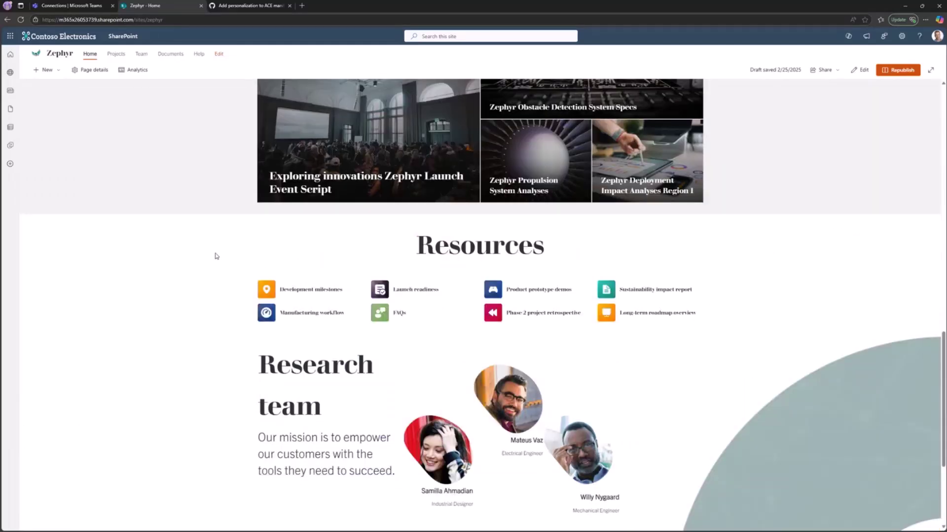
{"action": "scroll", "coordinate": [216, 256], "scroll_direction": "up", "scroll_amount": 7}
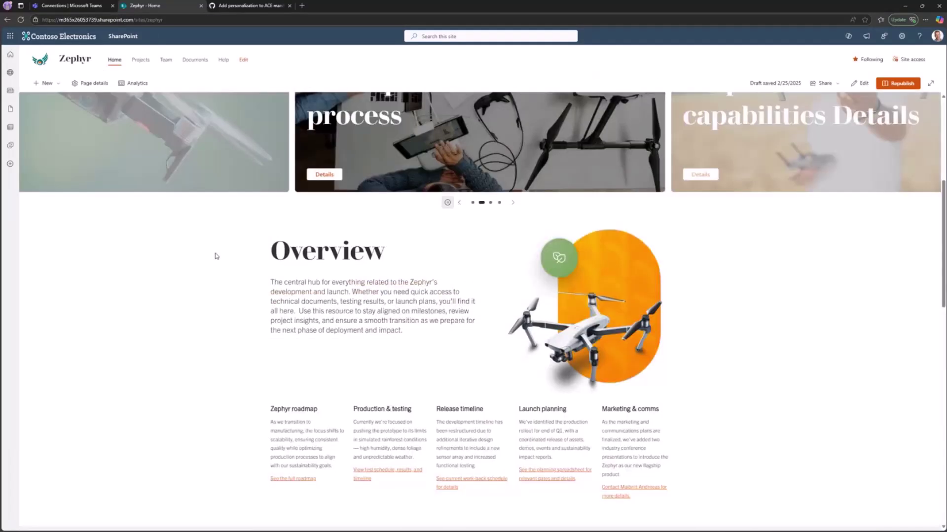
{"action": "scroll", "coordinate": [215, 255], "scroll_direction": "up", "scroll_amount": 4}
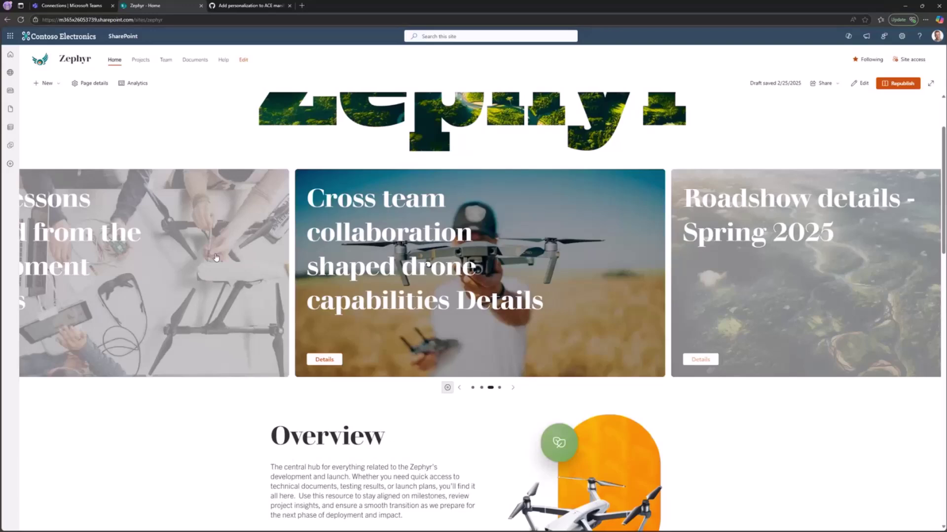
{"action": "scroll", "coordinate": [210, 262], "scroll_direction": "up", "scroll_amount": 2}
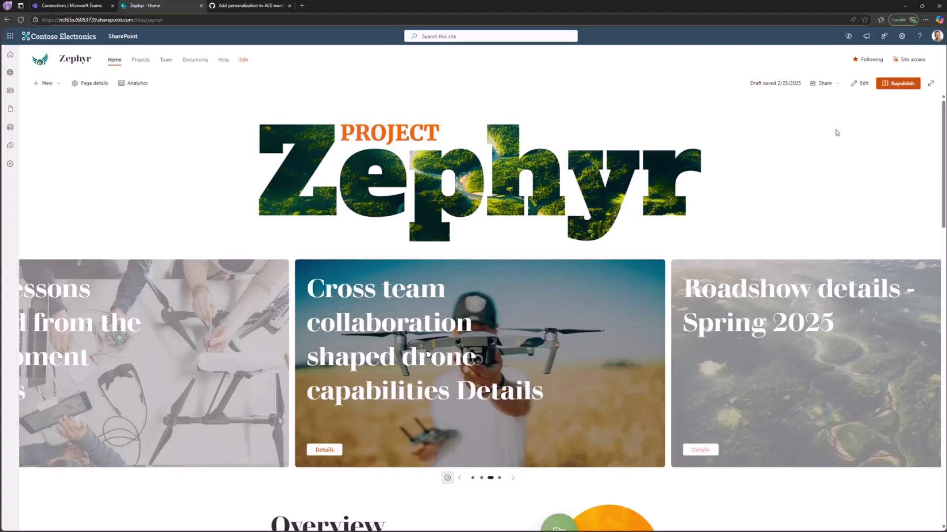
- Put the Zephyr home page into edit mode and select the Overview section and its drone image
{"action": "left_click", "coordinate": [860, 83]}
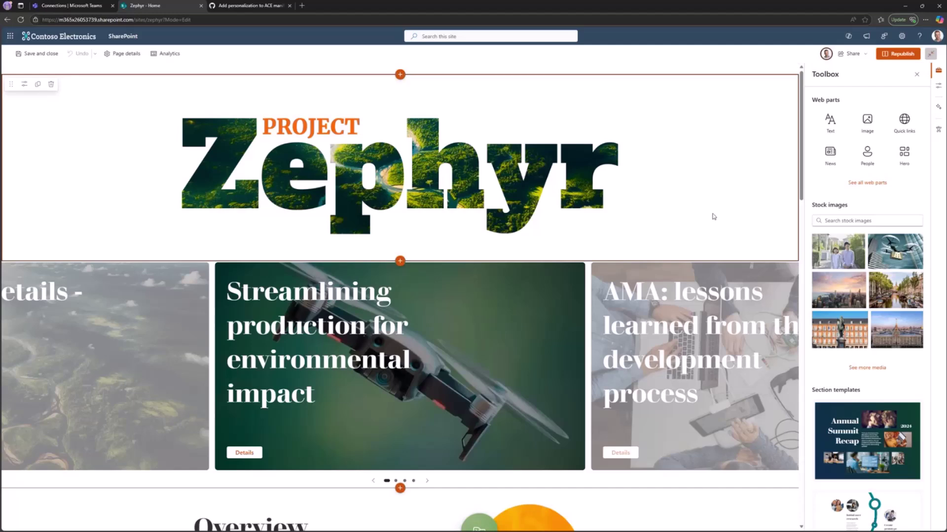
{"action": "scroll", "coordinate": [511, 173], "scroll_direction": "down", "scroll_amount": 4}
{"action": "scroll", "coordinate": [557, 218], "scroll_direction": "down", "scroll_amount": 4}
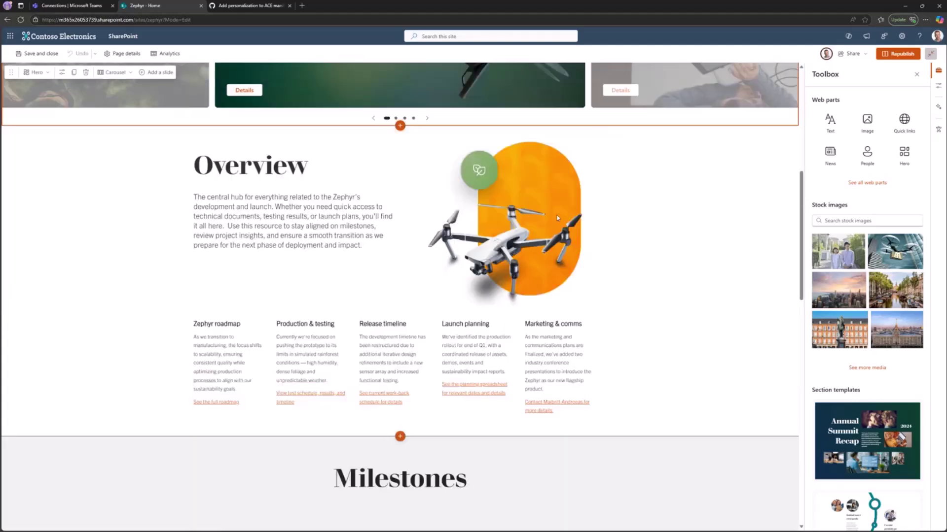
{"action": "left_click", "coordinate": [695, 217]}
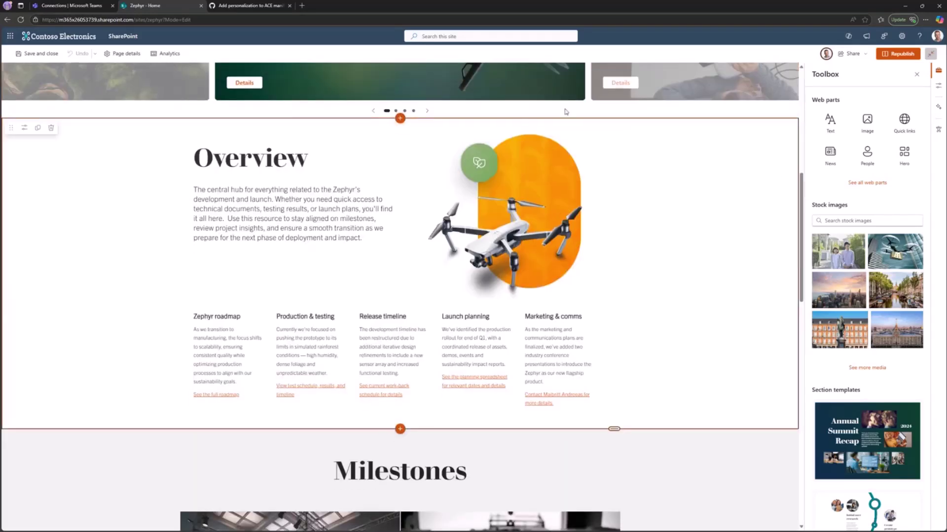
{"action": "left_click", "coordinate": [443, 154]}
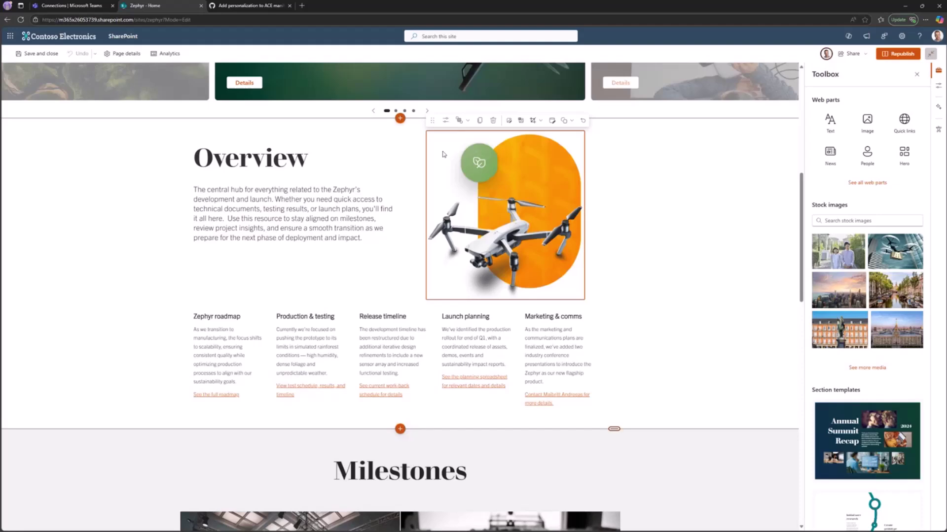
{"action": "scroll", "coordinate": [372, 236], "scroll_direction": "up", "scroll_amount": 1}
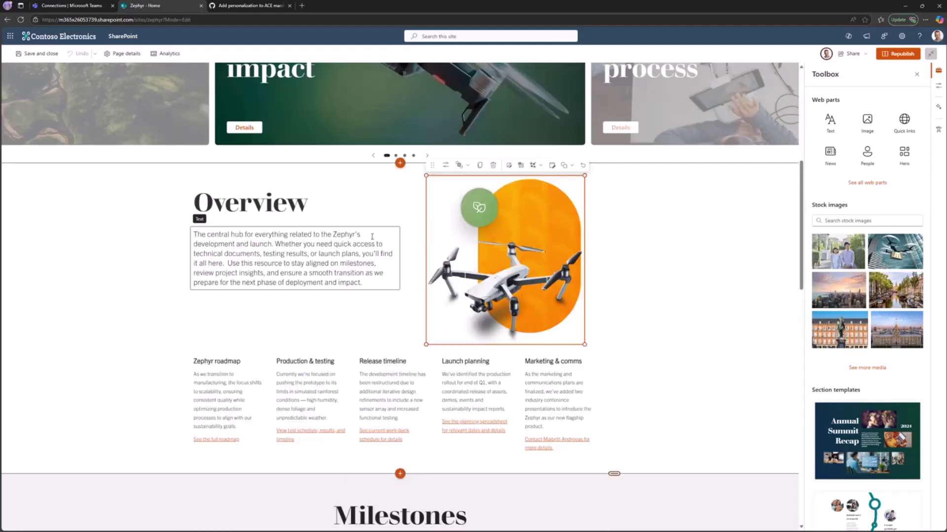
{"action": "scroll", "coordinate": [373, 237], "scroll_direction": "up", "scroll_amount": 3}
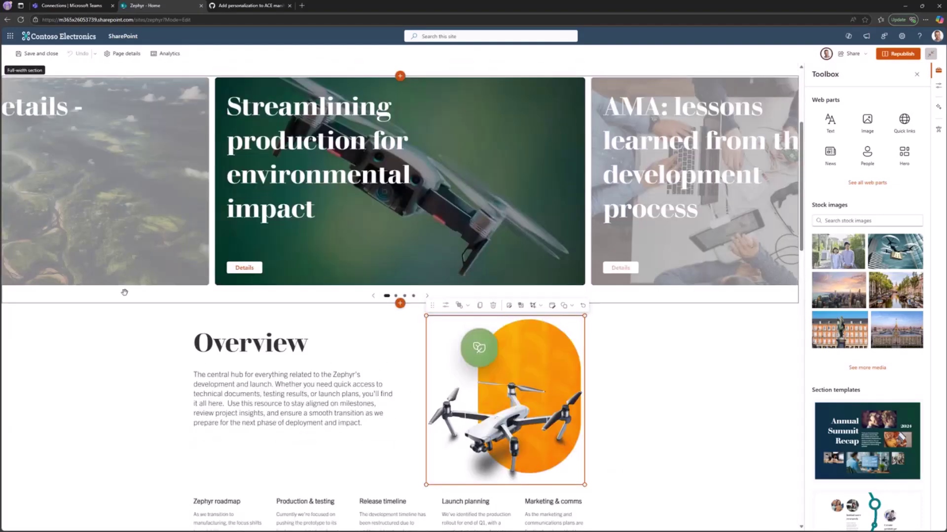
{"action": "scroll", "coordinate": [120, 380], "scroll_direction": "down", "scroll_amount": 4}
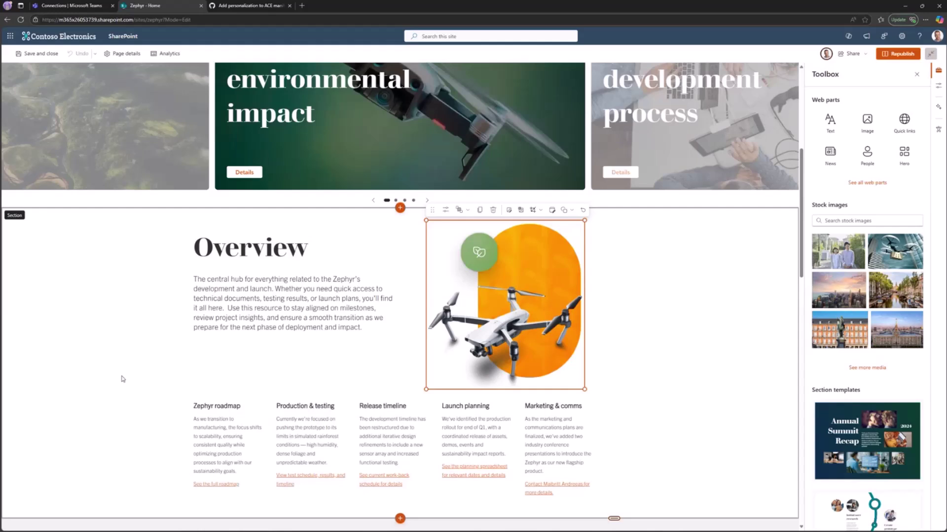
- Move the Overview paragraph web part to a new spot within the section
{"action": "left_click", "coordinate": [196, 189]}
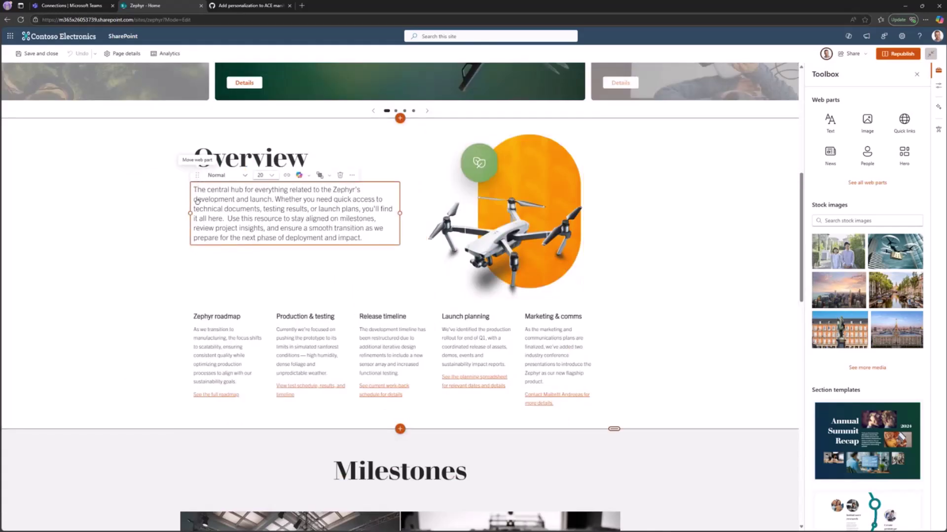
{"action": "left_click_drag", "start_coordinate": [197, 201], "coordinate": [198, 170]}
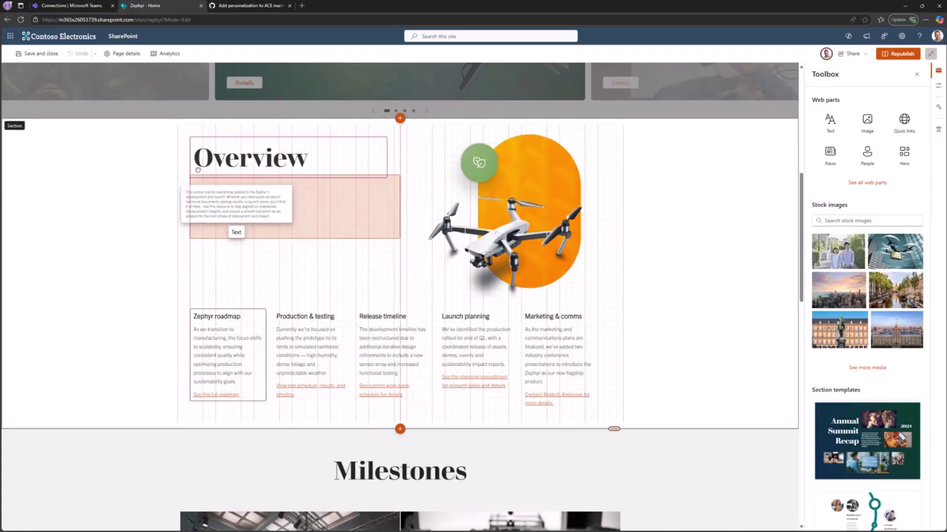
{"action": "mouse_move", "coordinate": [197, 170]}
{"action": "left_mouse_down"}
{"action": "mouse_move", "coordinate": [196, 232]}
{"action": "mouse_move", "coordinate": [197, 173]}
{"action": "left_mouse_up"}
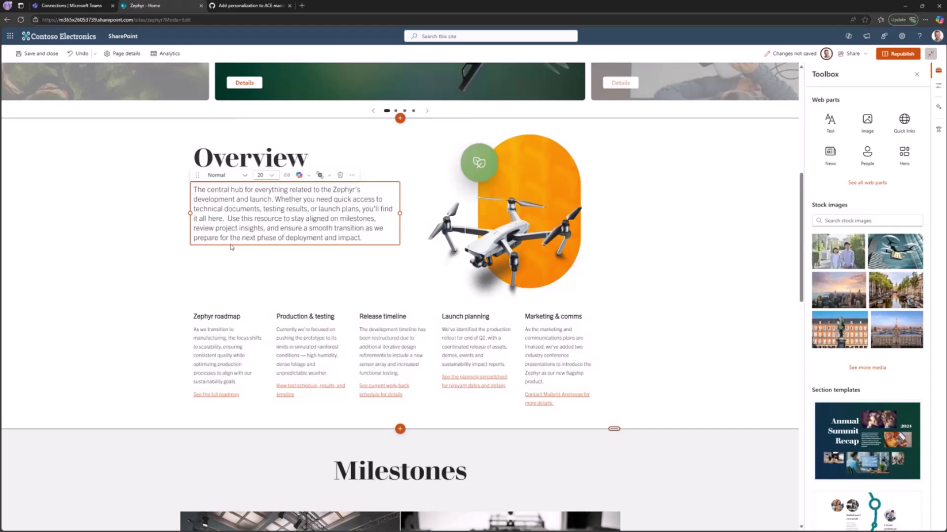
{"action": "left_click", "coordinate": [240, 229]}
{"action": "left_click", "coordinate": [239, 156]}
- Drag the drone image over the text columns, bring it to front, then return it beside the Overview text
{"action": "left_click", "coordinate": [493, 203]}
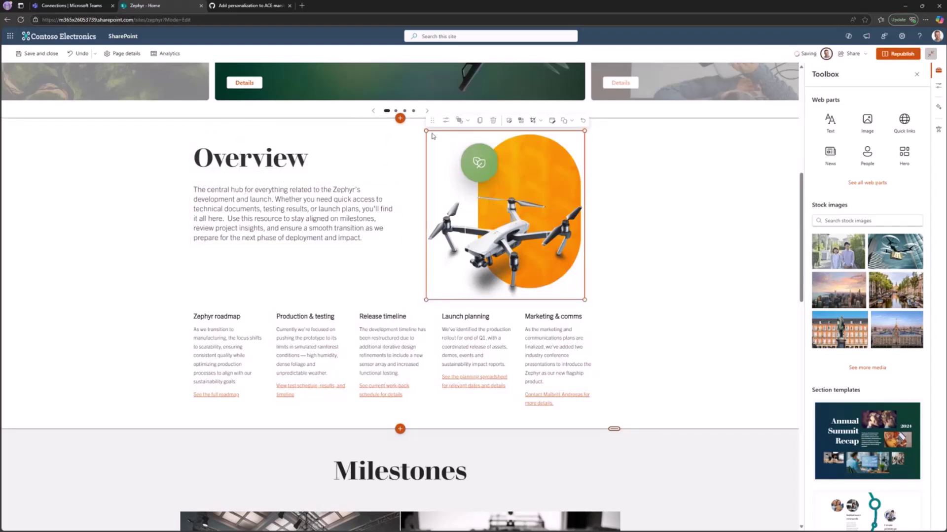
{"action": "left_click_drag", "start_coordinate": [432, 121], "coordinate": [430, 228]}
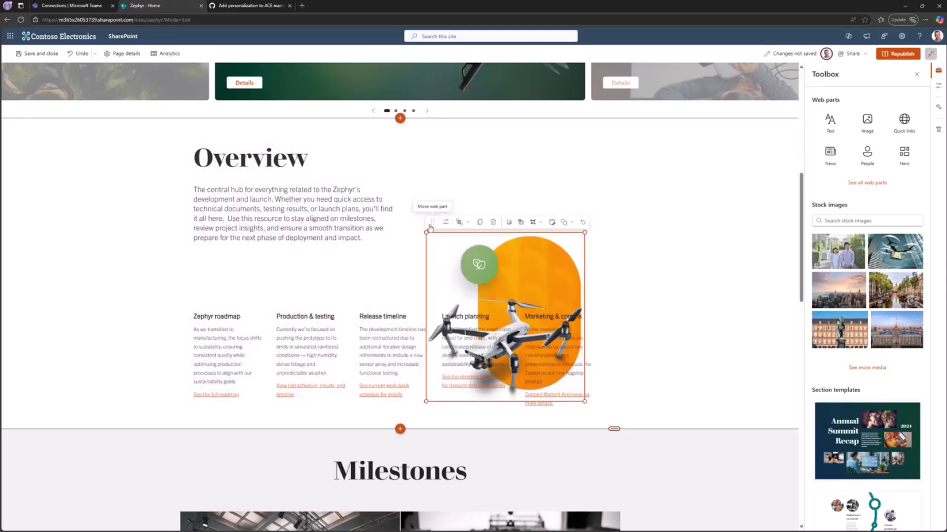
{"action": "left_click", "coordinate": [461, 222]}
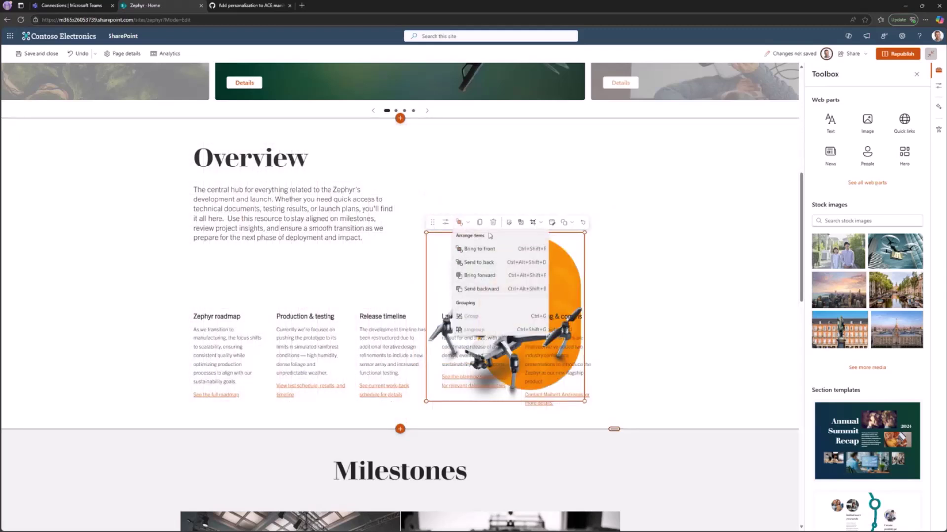
{"action": "left_click", "coordinate": [495, 256]}
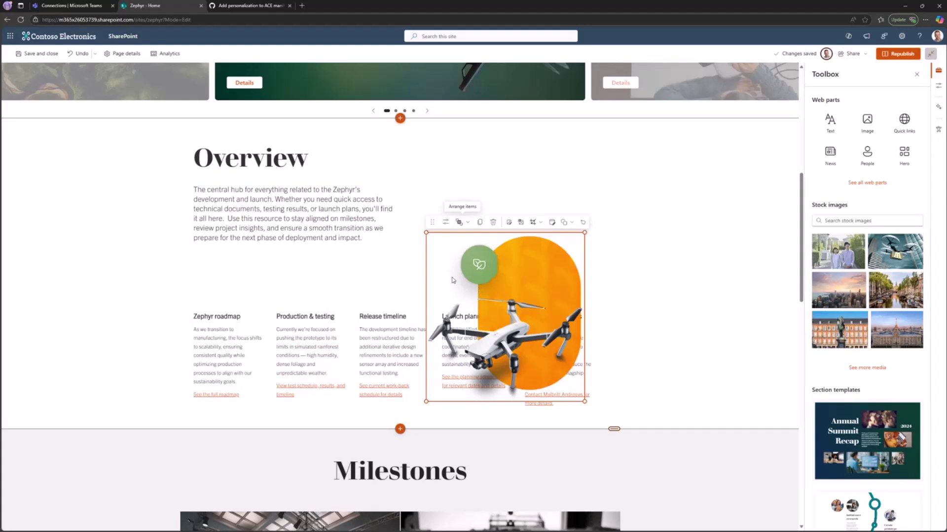
{"action": "left_click_drag", "start_coordinate": [432, 222], "coordinate": [434, 124]}
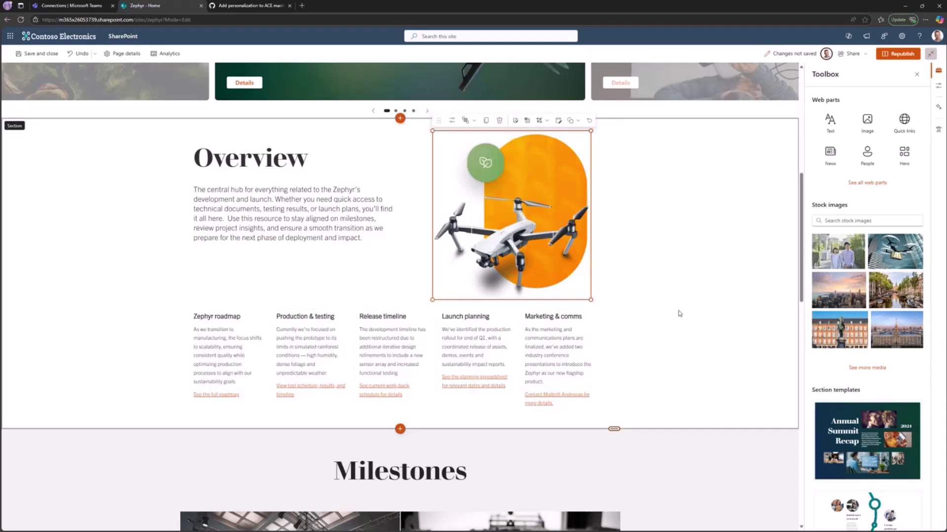
- Insert a Flexible-layout section on the divider below the Overview section
{"action": "scroll", "coordinate": [676, 303], "scroll_direction": "down", "scroll_amount": 3}
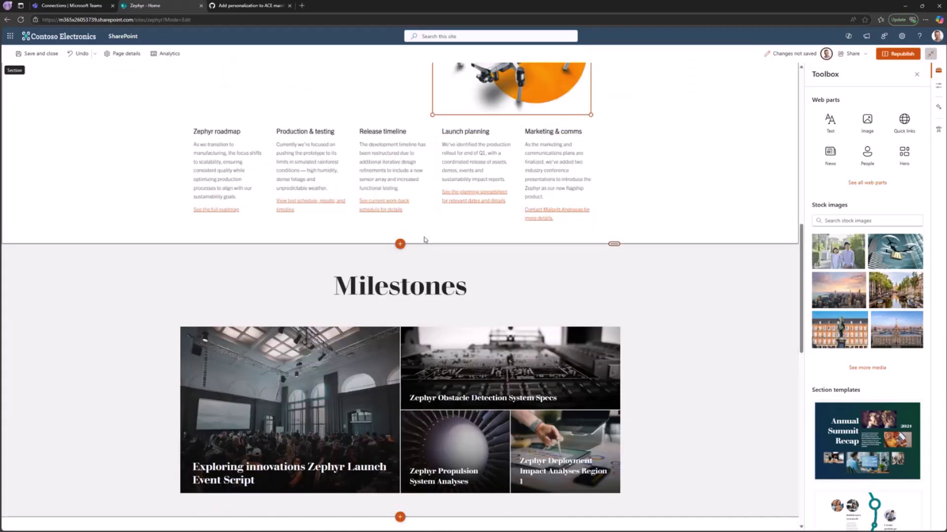
{"action": "left_click", "coordinate": [400, 244]}
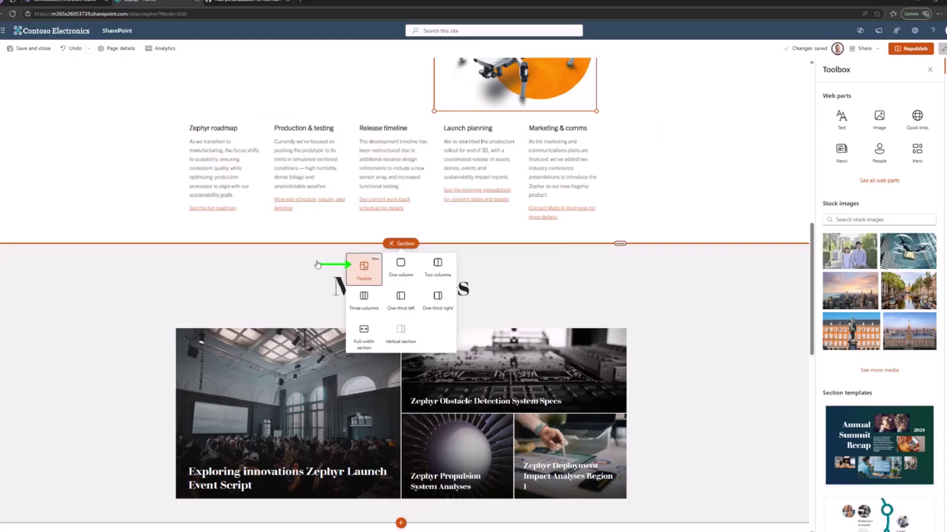
{"action": "left_click", "coordinate": [371, 272]}
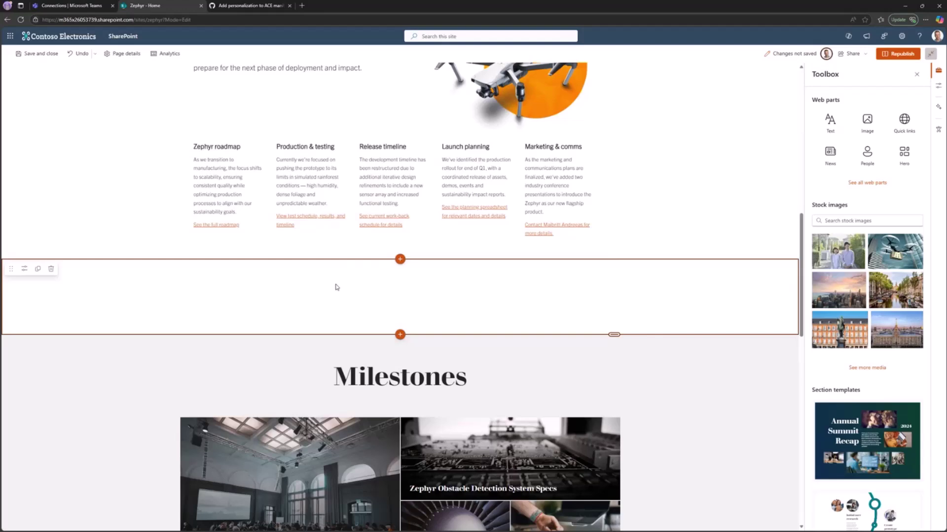
- Insert the stock cat photo as an Image web part in the flexible section
{"action": "left_click", "coordinate": [866, 120]}
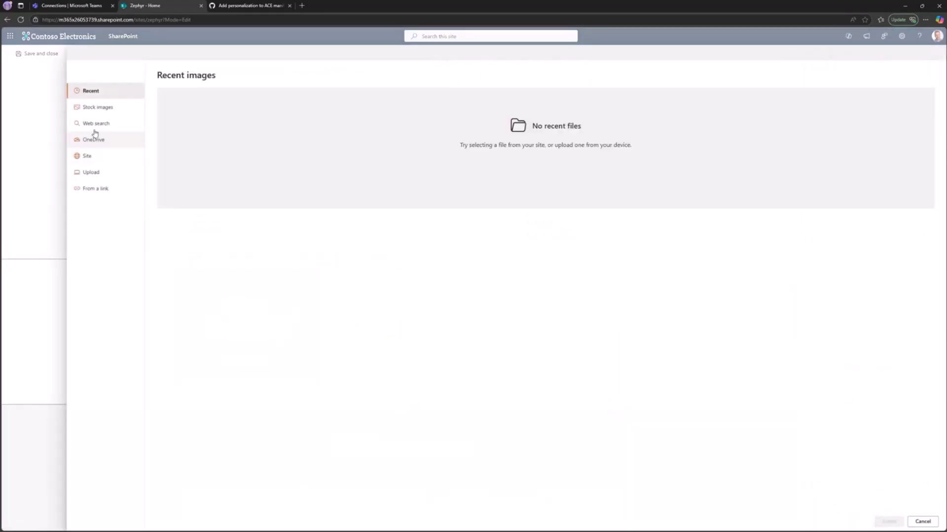
{"action": "left_click", "coordinate": [98, 107]}
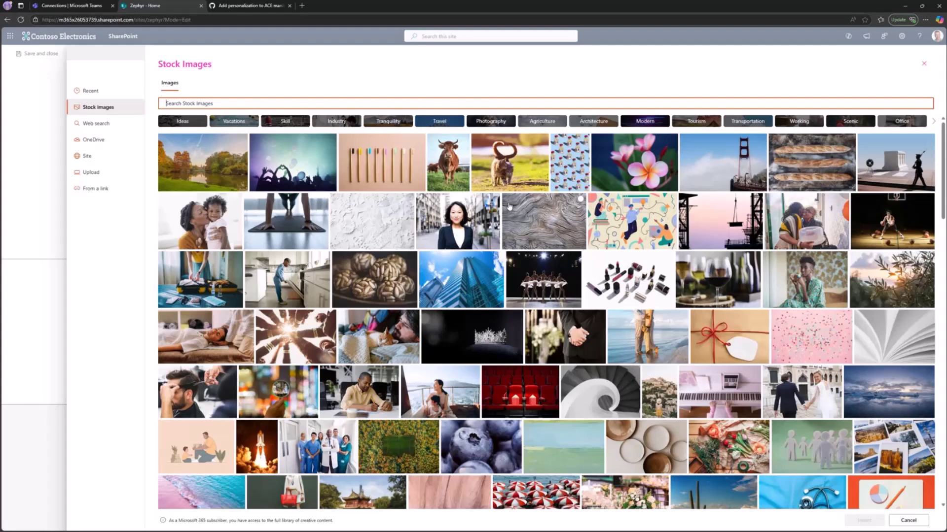
{"action": "left_click", "coordinate": [511, 163]}
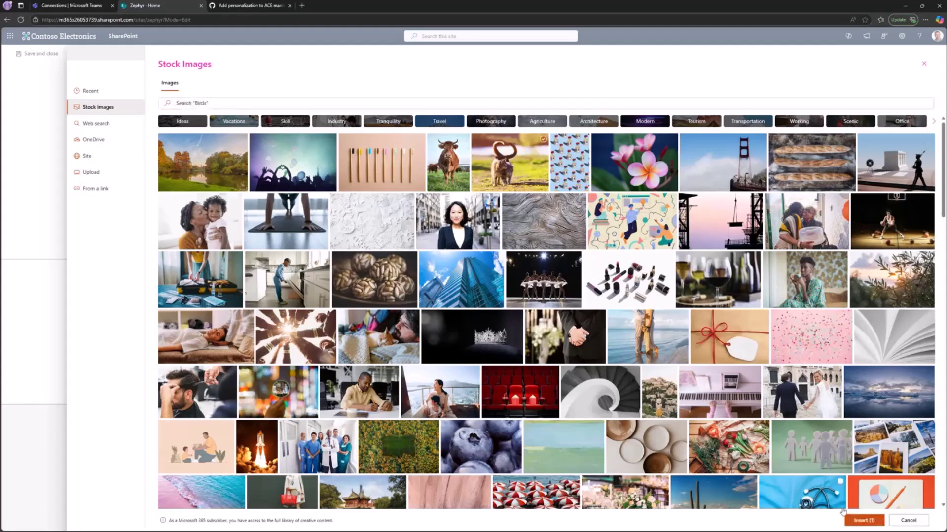
{"action": "left_click", "coordinate": [862, 521]}
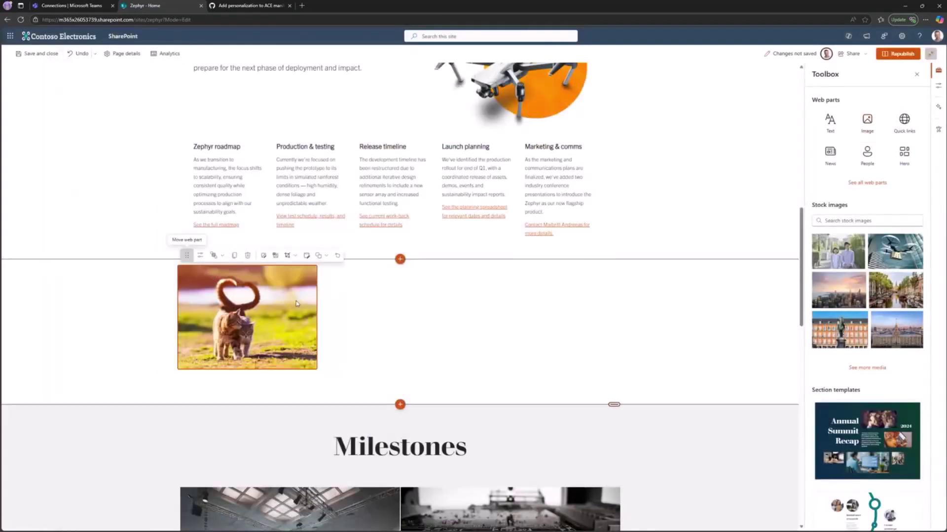
- Move the cat image into the section's left column and resize it from its corner
{"action": "left_click_drag", "start_coordinate": [297, 303], "coordinate": [420, 270]}
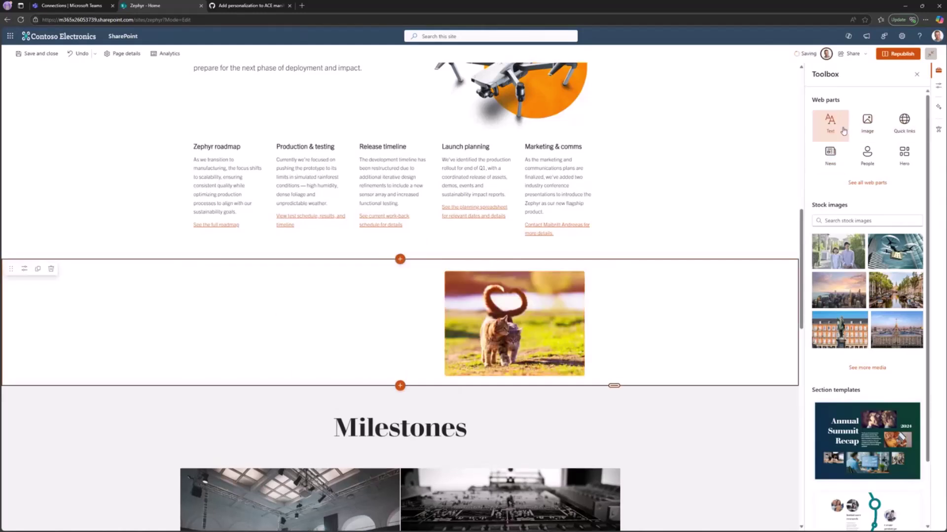
{"action": "left_click", "coordinate": [454, 276]}
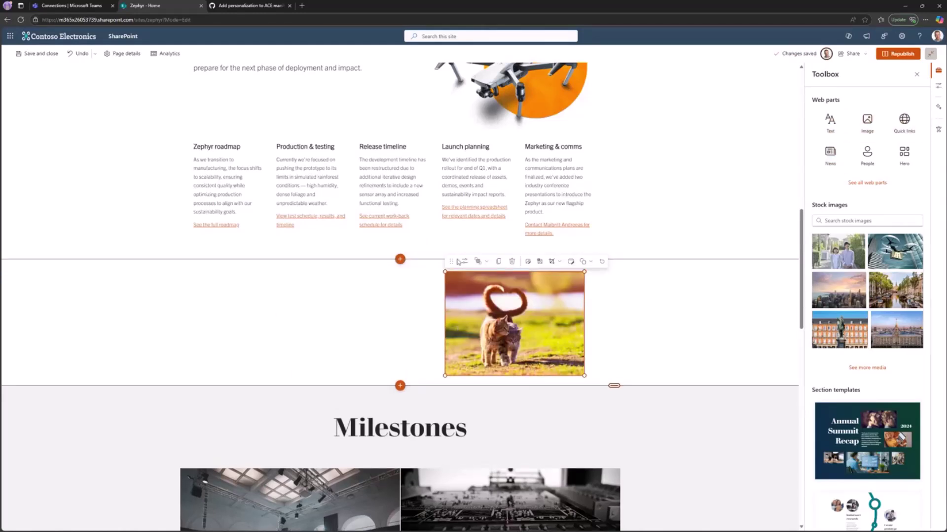
{"action": "left_click_drag", "start_coordinate": [457, 261], "coordinate": [340, 291]}
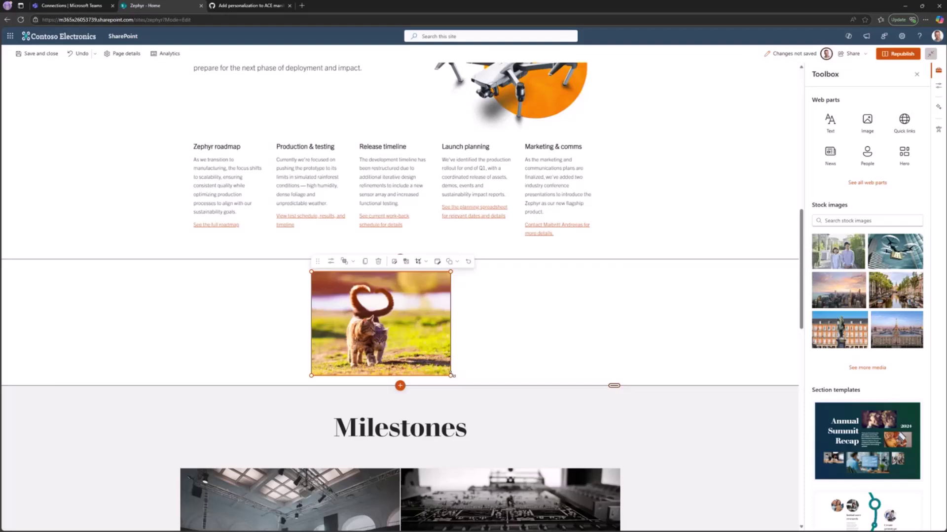
{"action": "mouse_move", "coordinate": [452, 376]}
{"action": "left_mouse_down"}
{"action": "mouse_move", "coordinate": [469, 406]}
{"action": "mouse_move", "coordinate": [549, 484]}
{"action": "mouse_move", "coordinate": [440, 378]}
{"action": "left_mouse_up"}
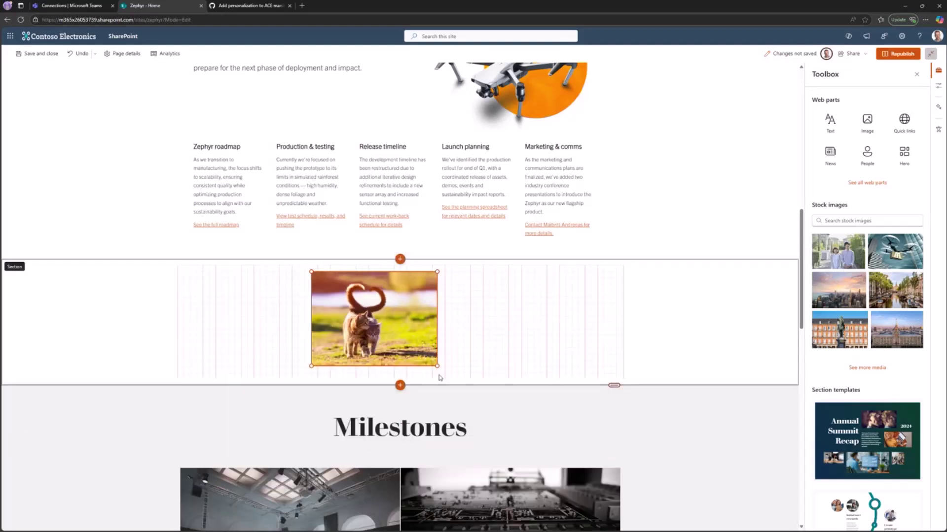
- Adjust the flexible section's height to fit the enlarged cat image
{"action": "left_click_drag", "start_coordinate": [613, 385], "coordinate": [613, 449]}
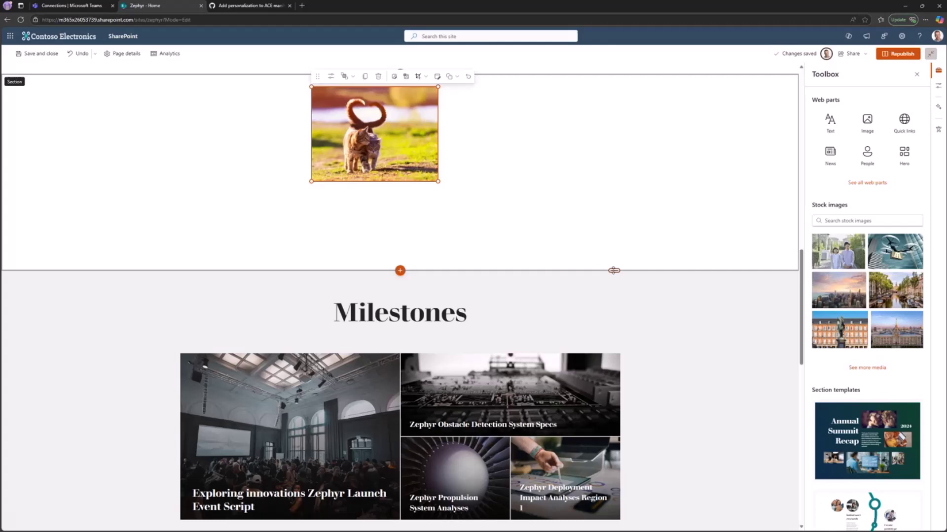
{"action": "left_click_drag", "start_coordinate": [613, 271], "coordinate": [613, 315]}
{"action": "left_click_drag", "start_coordinate": [438, 181], "coordinate": [585, 302]}
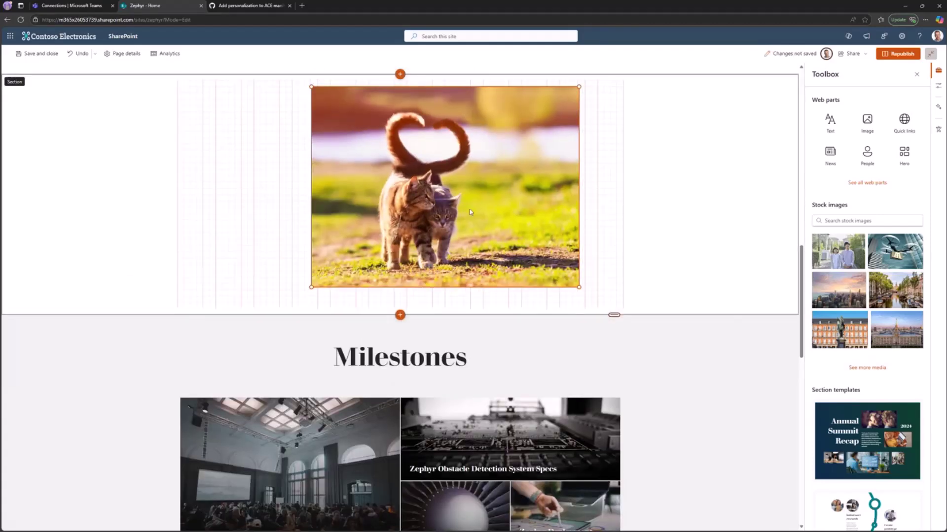
{"action": "left_click_drag", "start_coordinate": [317, 76], "coordinate": [199, 133]}
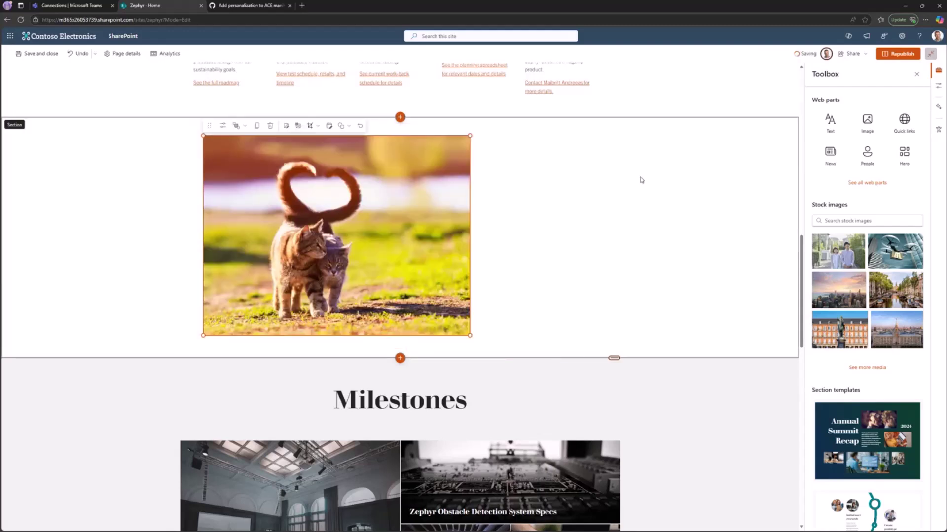
- Add a Text web part with the caption 'Cats are nice!' at font size 68
{"action": "left_click", "coordinate": [814, 139]}
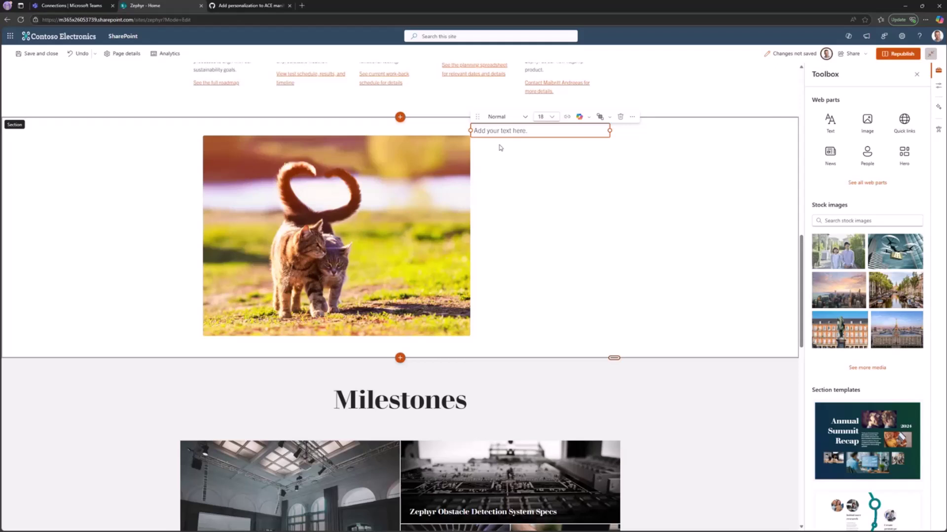
{"action": "type", "text": "Cat"}
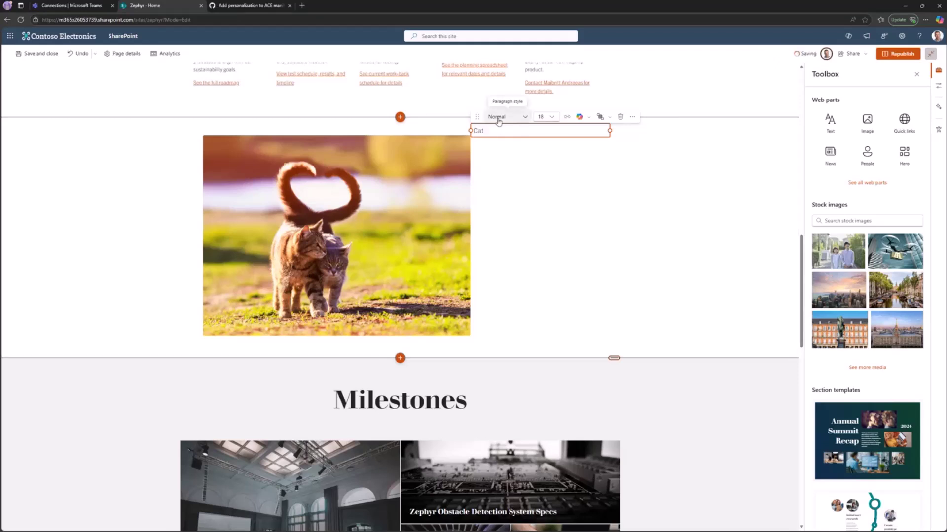
{"action": "type", "text": "s are nice!"}
{"action": "left_click", "coordinate": [551, 117]}
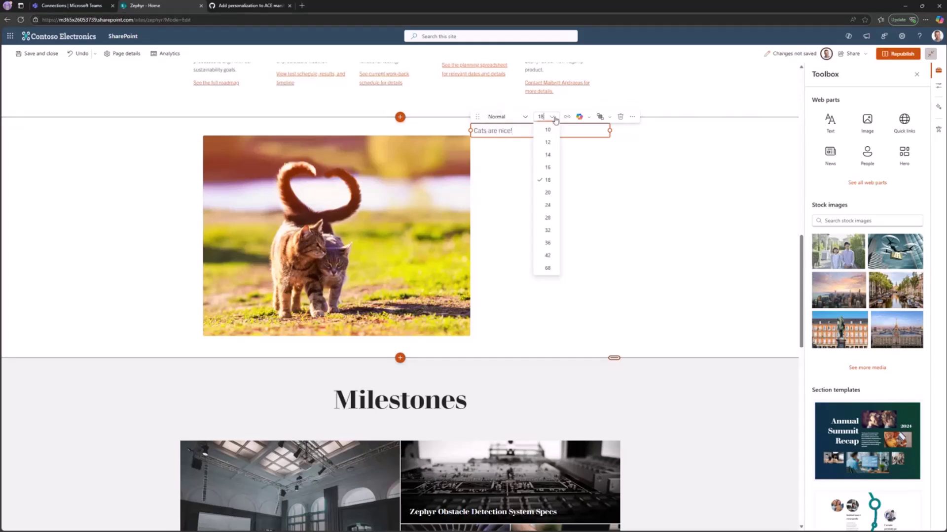
{"action": "left_click", "coordinate": [546, 221]}
{"action": "triple_click", "coordinate": [518, 152]}
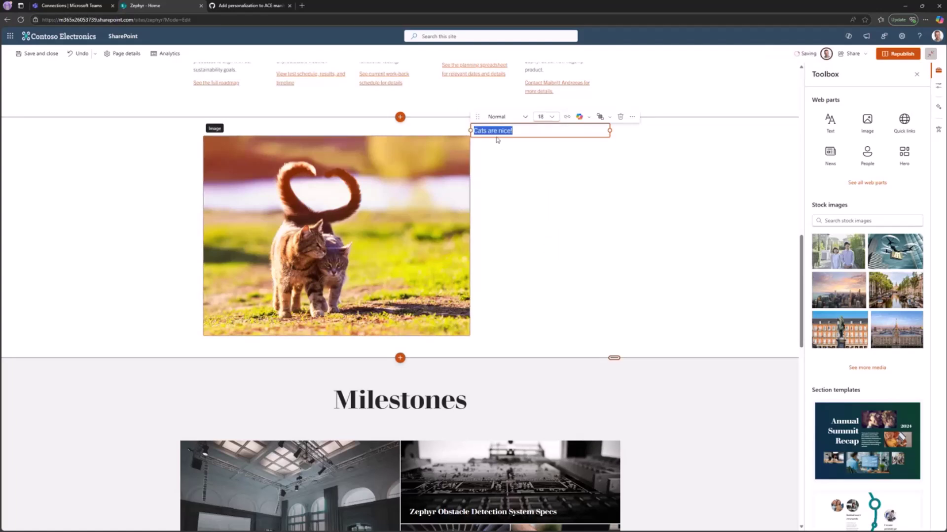
{"action": "left_click", "coordinate": [552, 117]}
{"action": "left_click", "coordinate": [547, 269]}
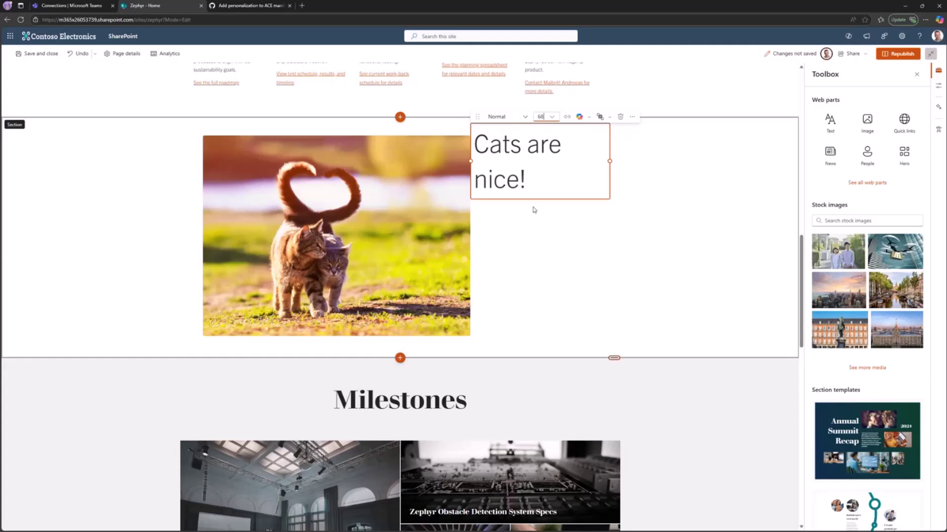
{"action": "triple_click", "coordinate": [553, 169]}
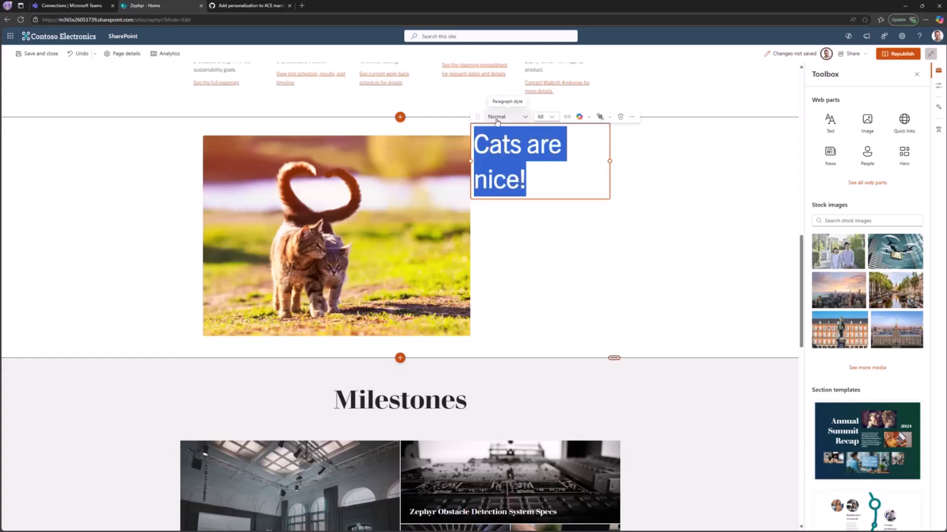
- Widen the caption box to one line and position it over the cat image's right side
{"action": "left_click_drag", "start_coordinate": [470, 161], "coordinate": [410, 161]}
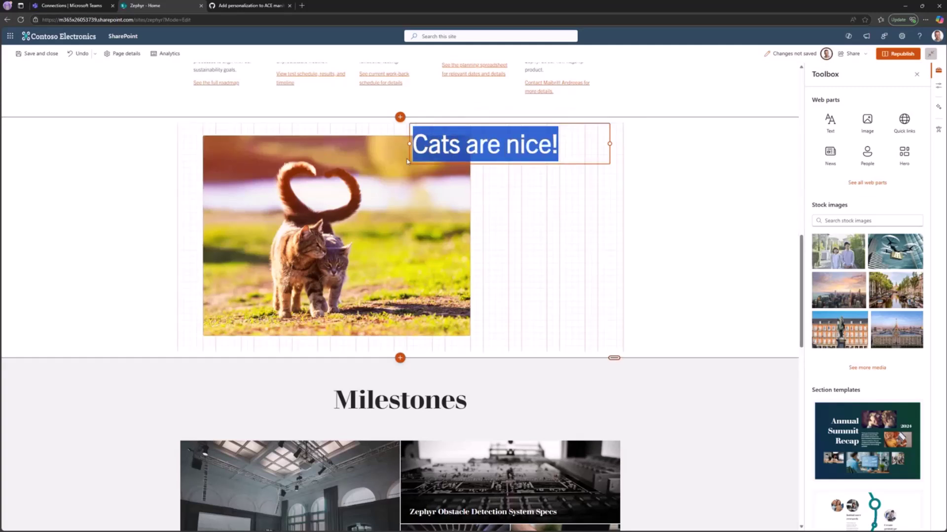
{"action": "left_click_drag", "start_coordinate": [416, 116], "coordinate": [460, 214]}
{"action": "key", "text": "ctrl+a"}
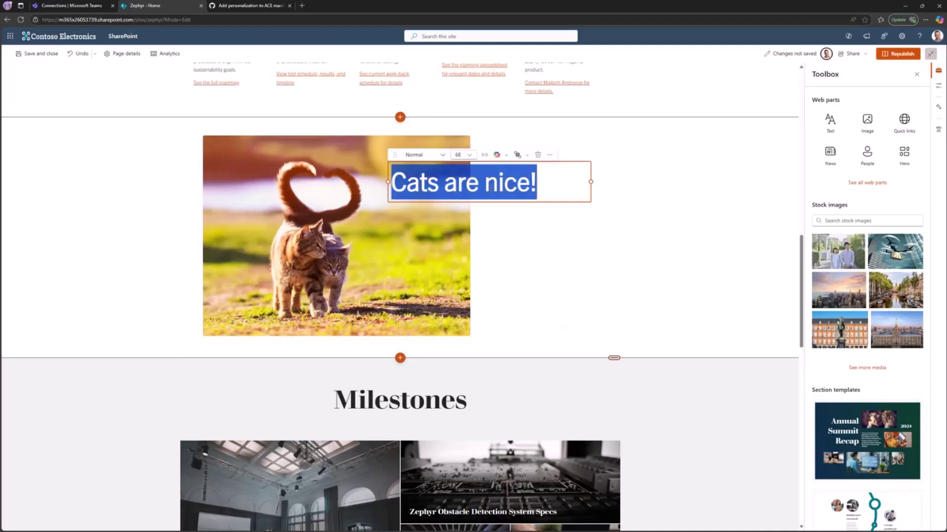
{"action": "left_click", "coordinate": [545, 237]}
{"action": "left_click", "coordinate": [458, 187]}
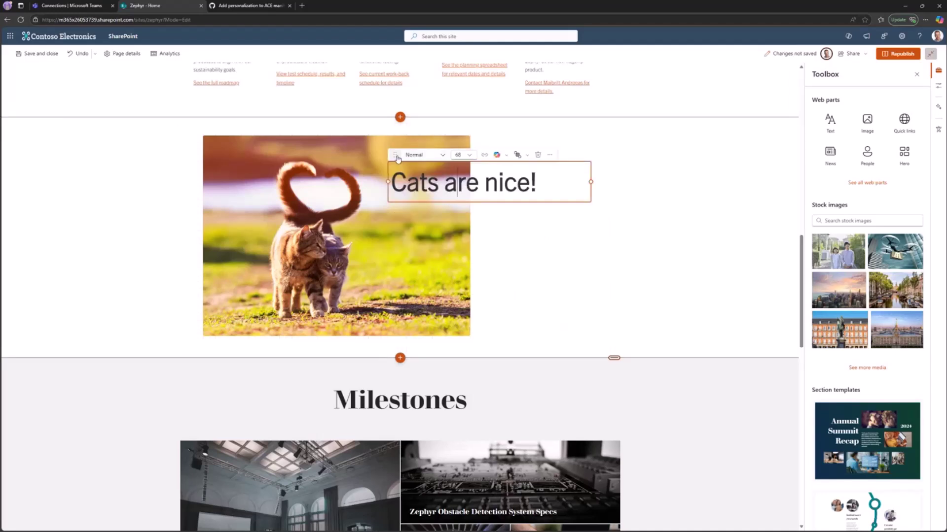
{"action": "left_click_drag", "start_coordinate": [397, 158], "coordinate": [403, 182]}
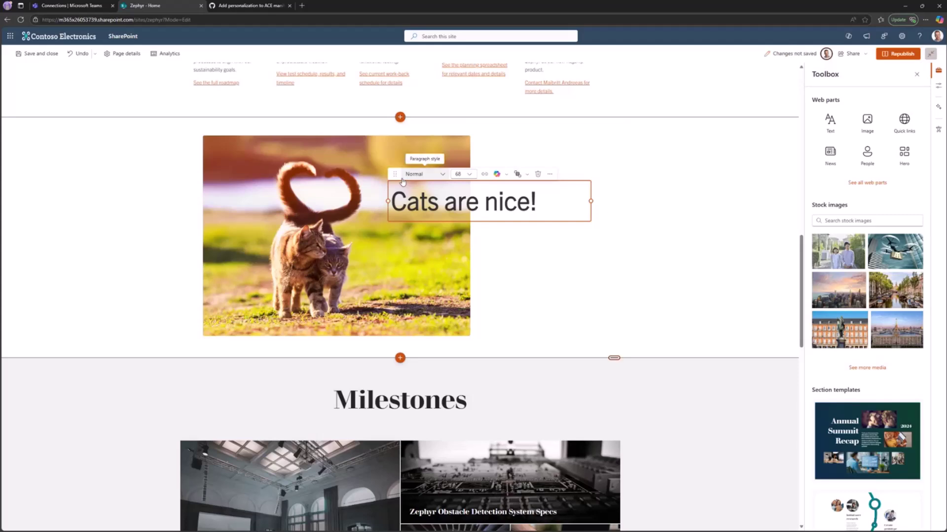
{"action": "left_click", "coordinate": [513, 273]}
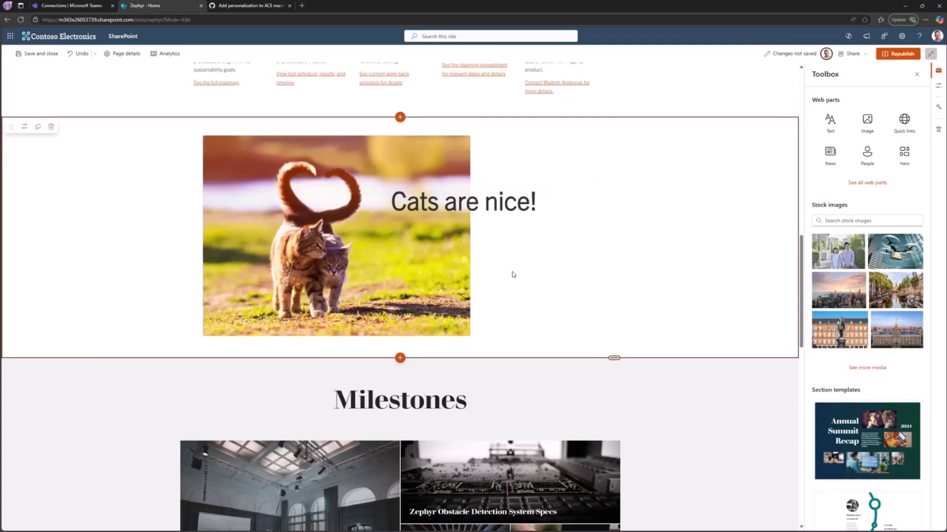
- Scroll to the Research team section and select its mission text, card and heading in turn
{"action": "scroll", "coordinate": [572, 311], "scroll_direction": "down", "scroll_amount": 15}
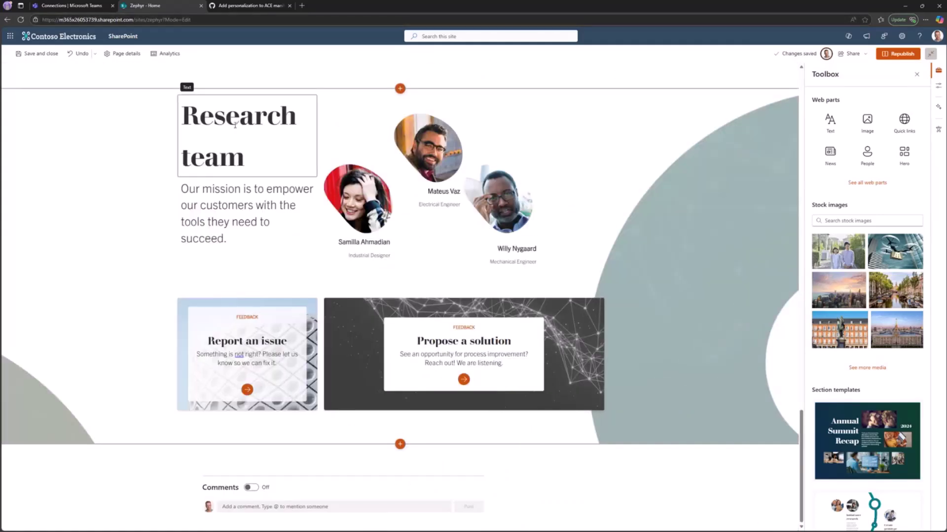
{"action": "left_click", "coordinate": [239, 222]}
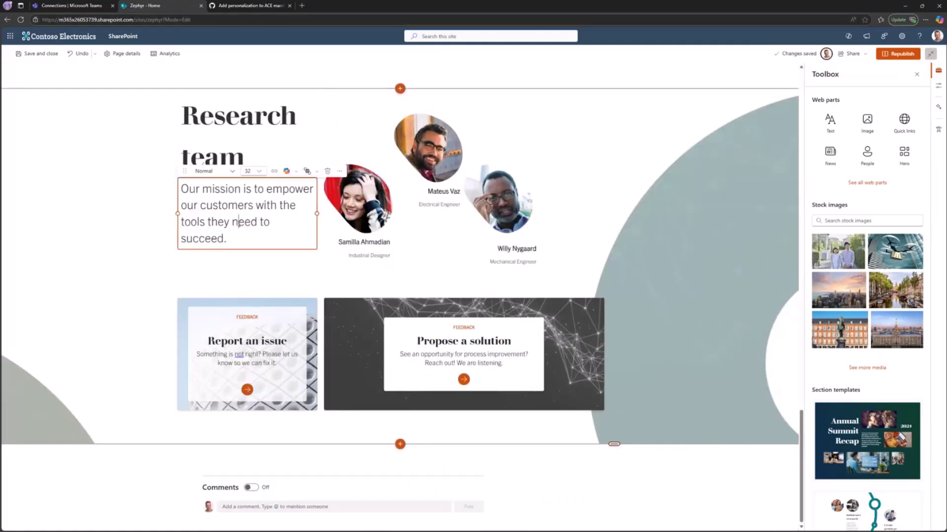
{"action": "left_click", "coordinate": [449, 308]}
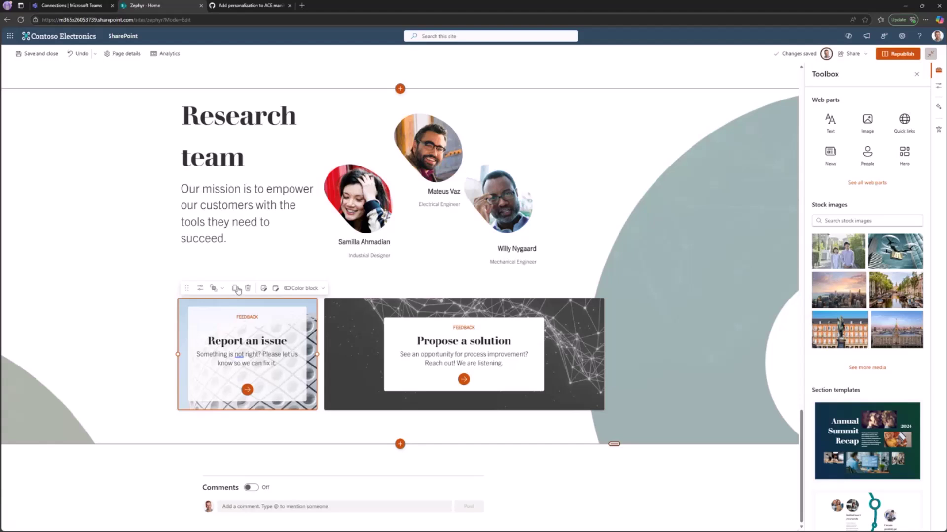
{"action": "left_click", "coordinate": [227, 213]}
{"action": "left_click", "coordinate": [281, 146]}
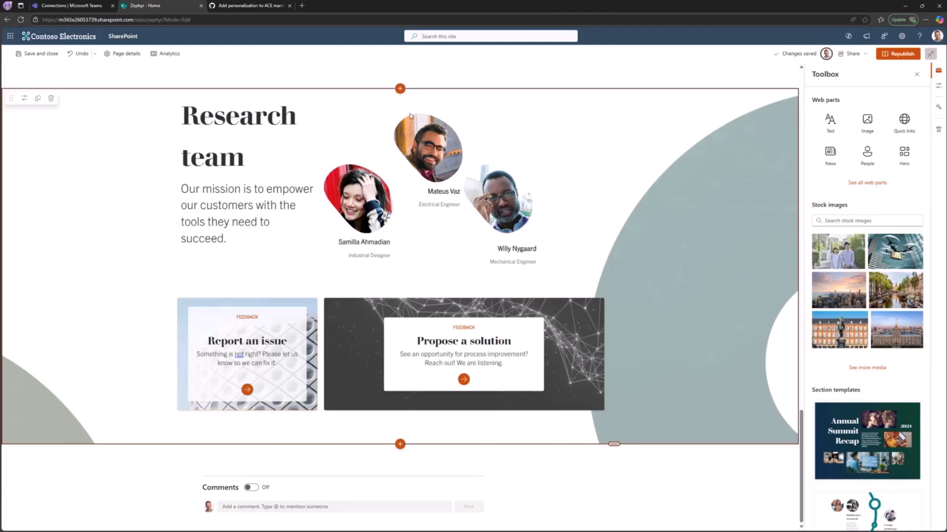
{"action": "left_click", "coordinate": [147, 271]}
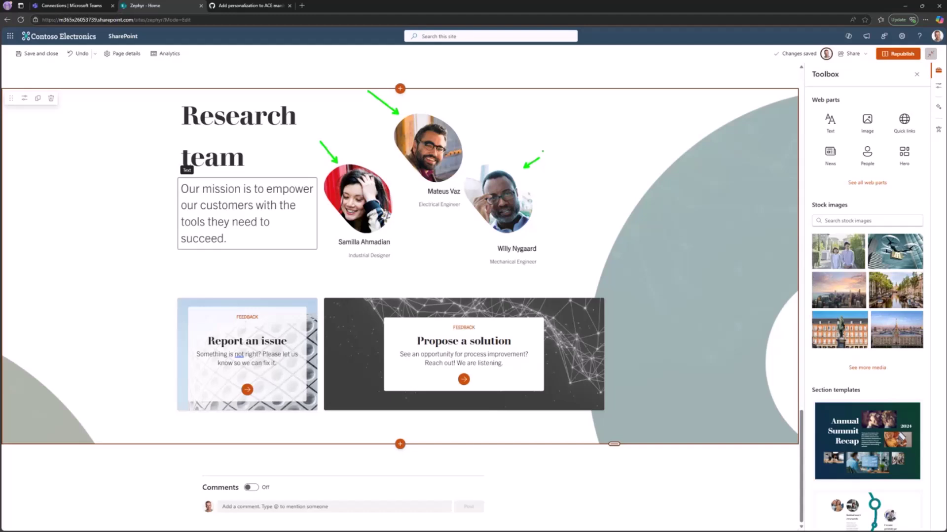
- Select the whole Electrical Engineer card and nudge it slightly to the left
{"action": "left_click", "coordinate": [441, 153]}
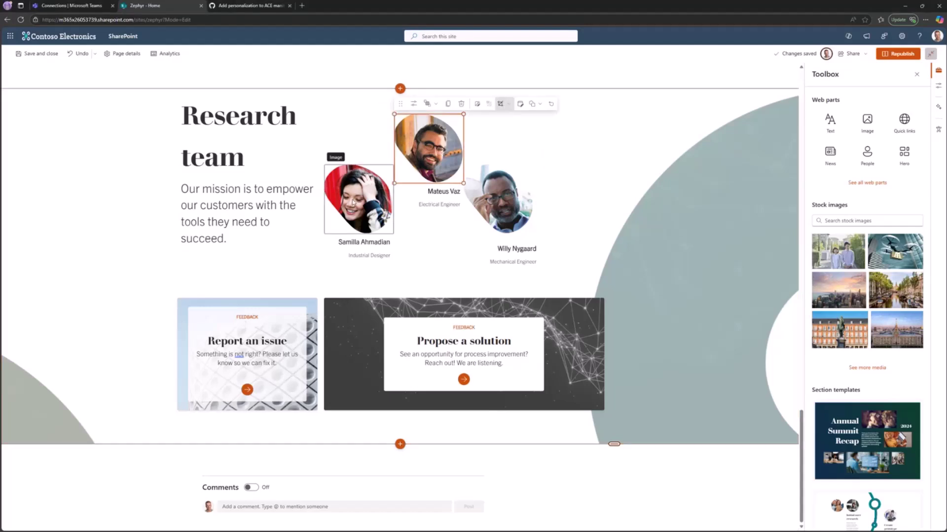
{"action": "left_click", "coordinate": [353, 202]}
{"action": "left_click", "coordinate": [428, 148]}
{"action": "left_click", "coordinate": [473, 190]}
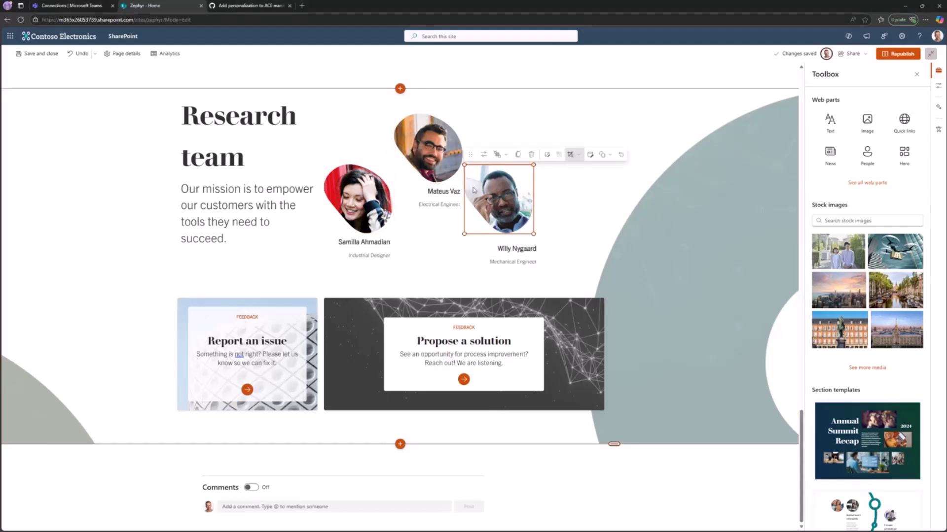
{"action": "left_click", "coordinate": [427, 148]}
{"action": "left_click", "coordinate": [355, 197]}
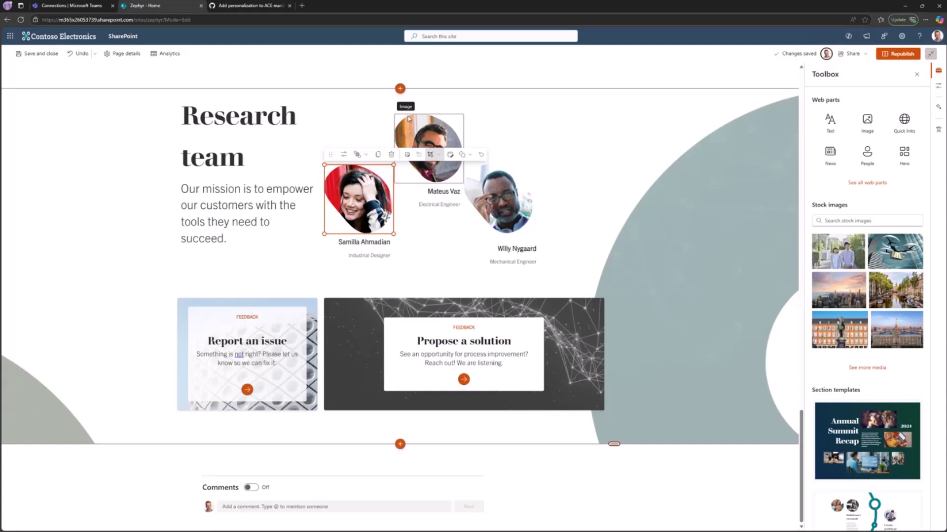
{"action": "left_click", "coordinate": [409, 120]}
{"action": "left_click", "coordinate": [447, 211]}
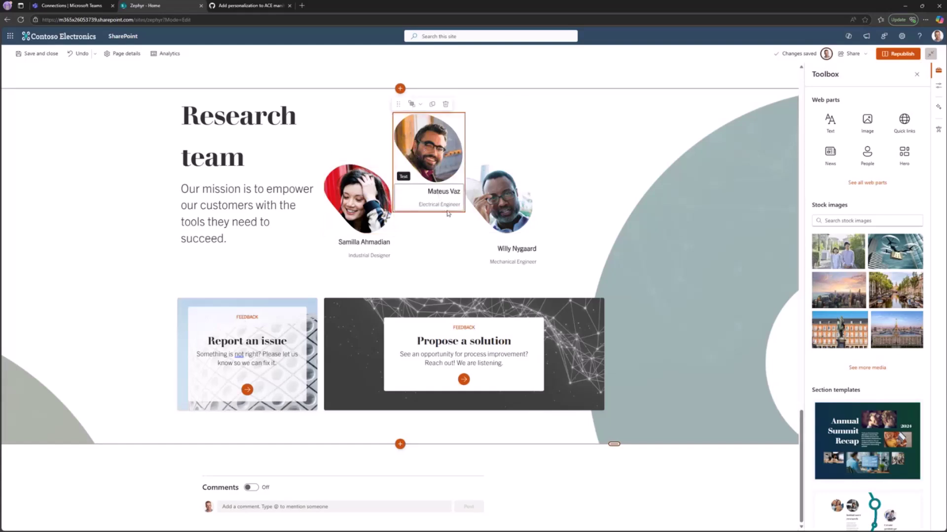
{"action": "left_click_drag", "start_coordinate": [398, 104], "coordinate": [393, 104]}
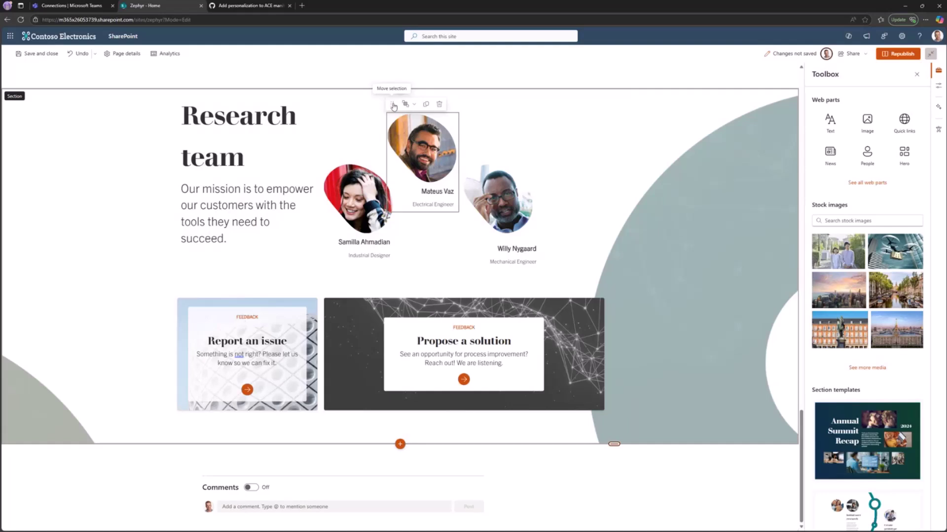
{"action": "left_click", "coordinate": [466, 215]}
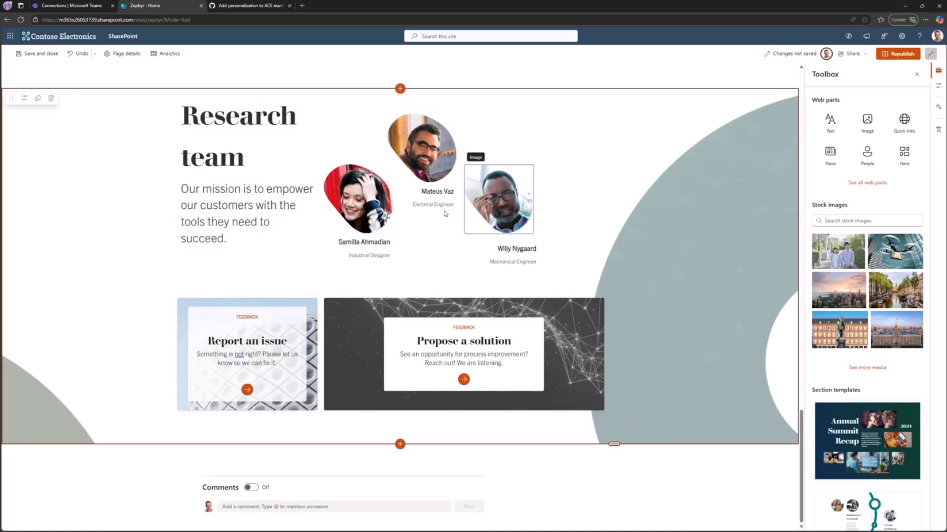
{"action": "left_click", "coordinate": [422, 148]}
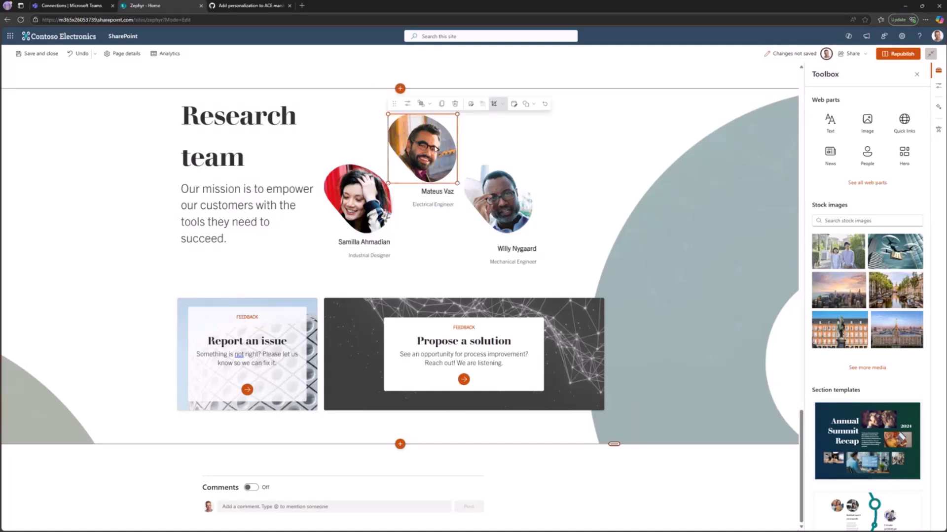
- Delete the stray diagram from the Report an issue card and move the copied photo to the upper right
{"action": "left_click_drag", "start_coordinate": [422, 147], "coordinate": [216, 297]}
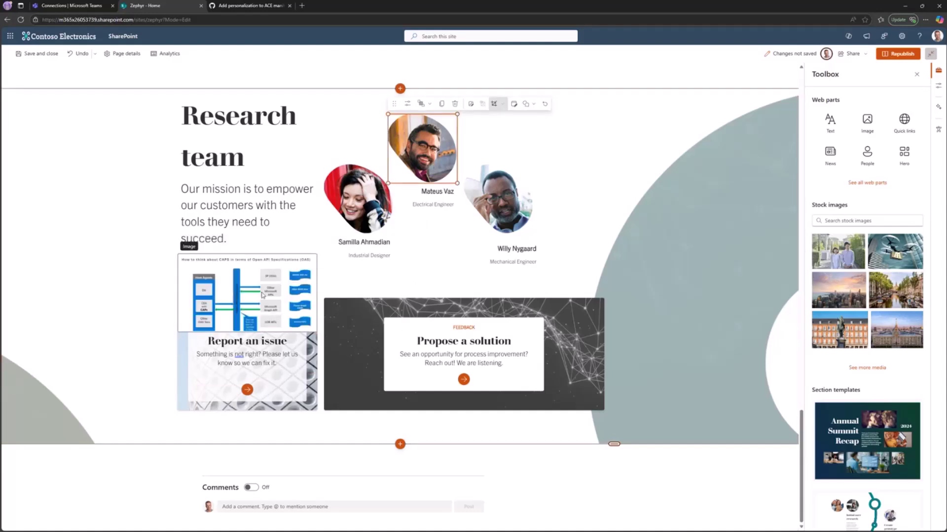
{"action": "left_click", "coordinate": [248, 244]}
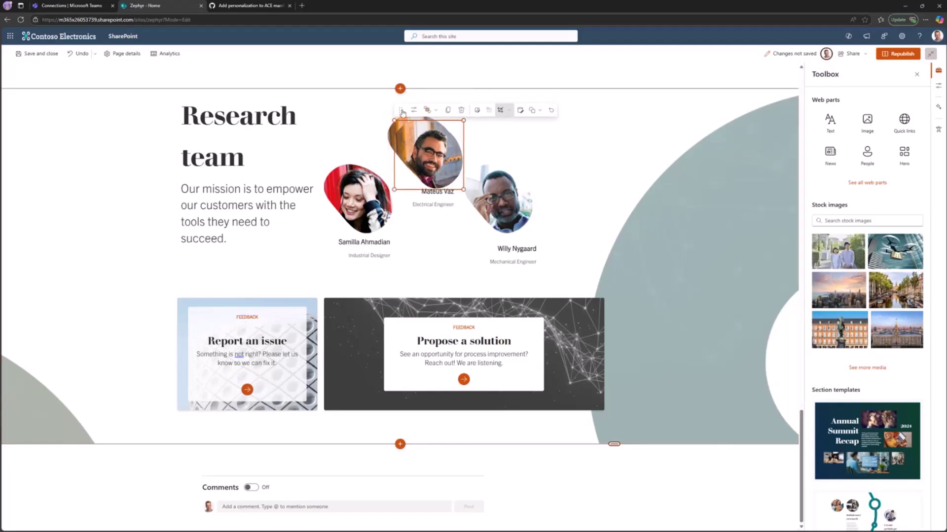
{"action": "left_click_drag", "start_coordinate": [394, 134], "coordinate": [546, 106]}
- Duplicate the Mechanical Engineer caption and place the copy under the new top-right photo
{"action": "left_click", "coordinate": [484, 242]}
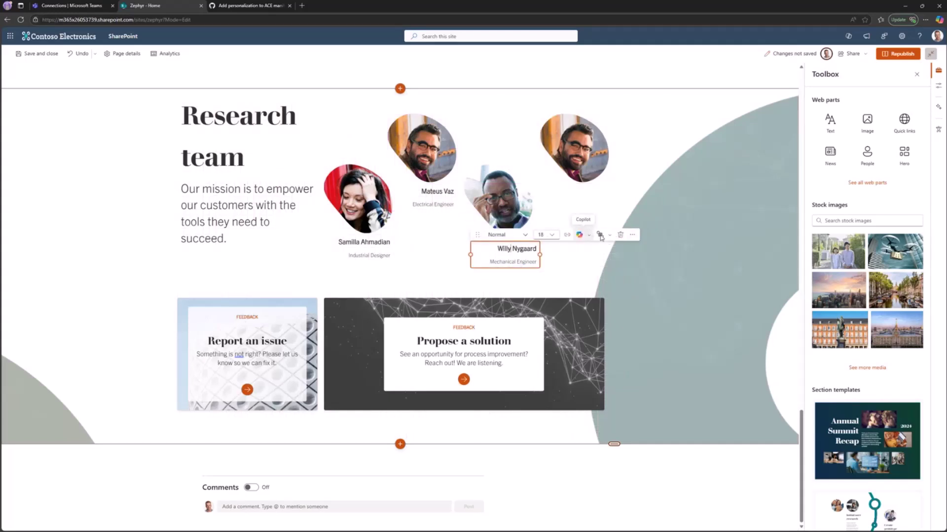
{"action": "left_click", "coordinate": [632, 235]}
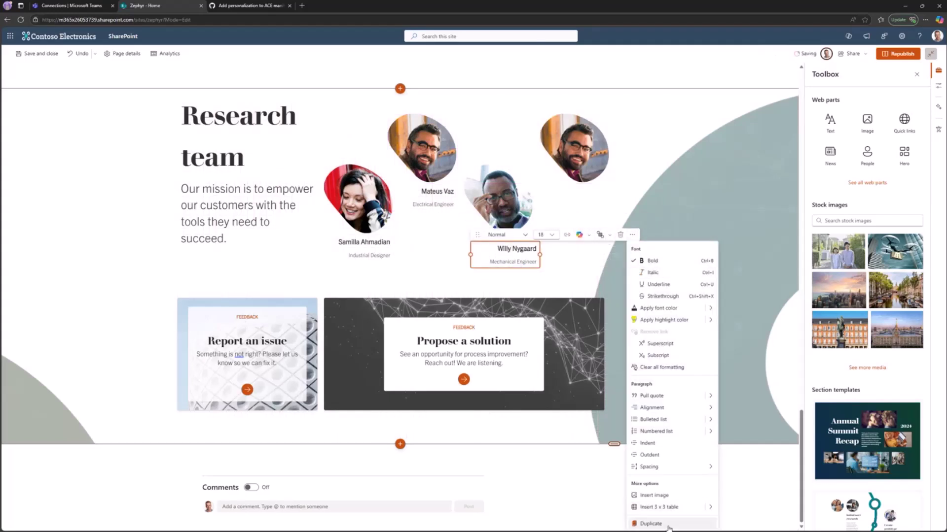
{"action": "left_click", "coordinate": [651, 524]}
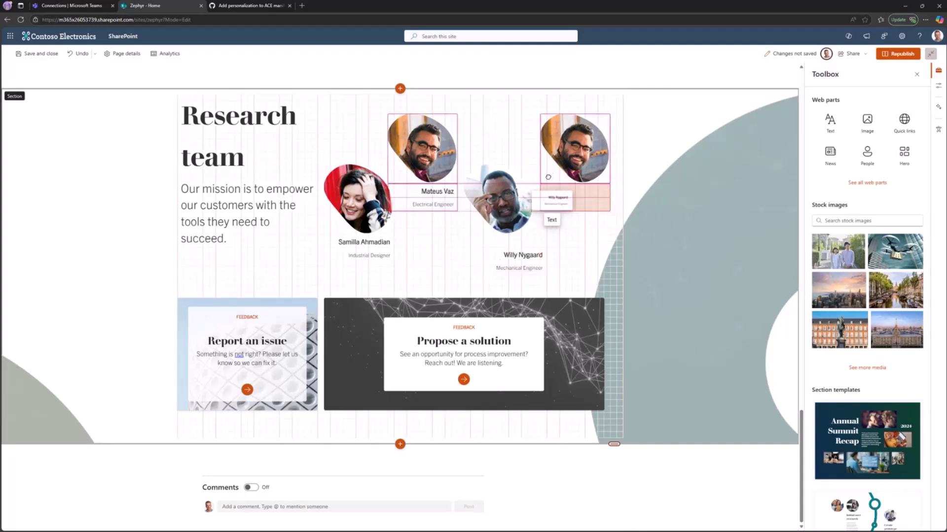
{"action": "left_click_drag", "start_coordinate": [548, 177], "coordinate": [548, 178]}
{"action": "left_click", "coordinate": [572, 148]}
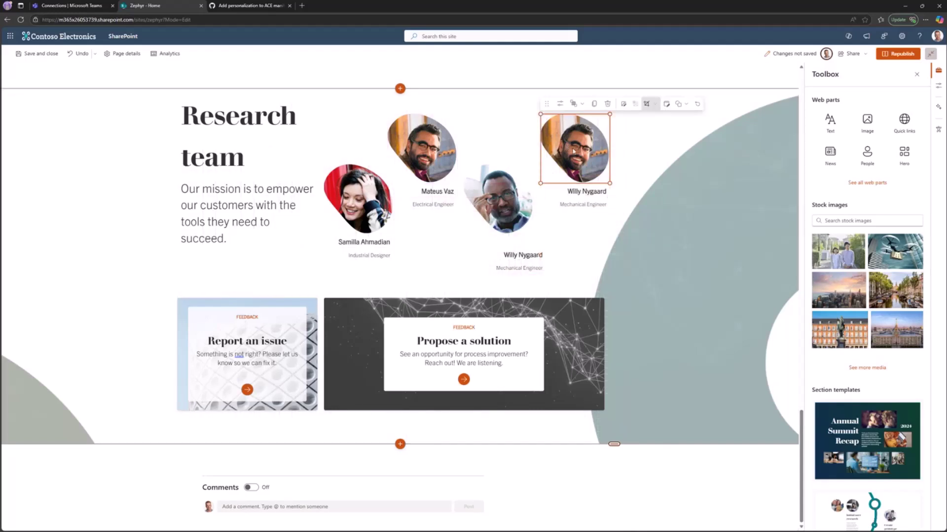
- Replace the new top-right photo with an uploaded portrait of a woman
{"action": "left_click", "coordinate": [608, 105]}
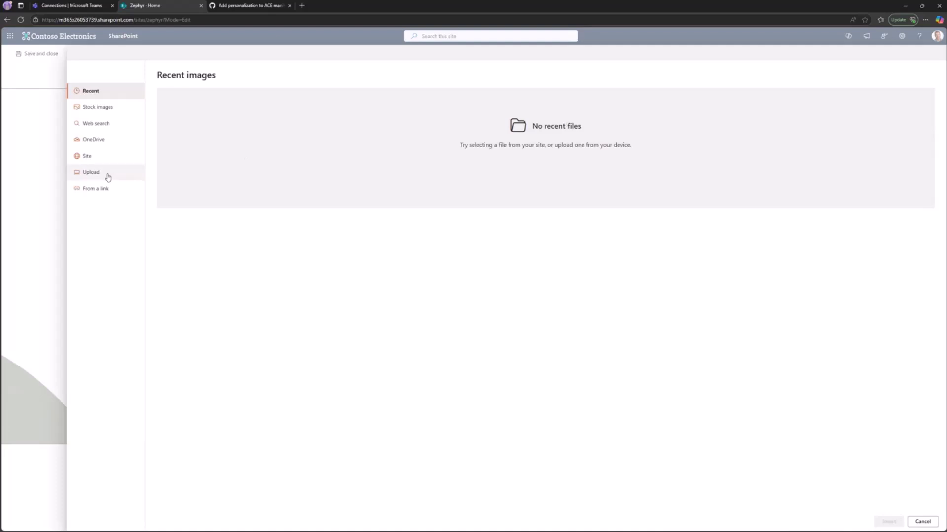
{"action": "left_click", "coordinate": [108, 177]}
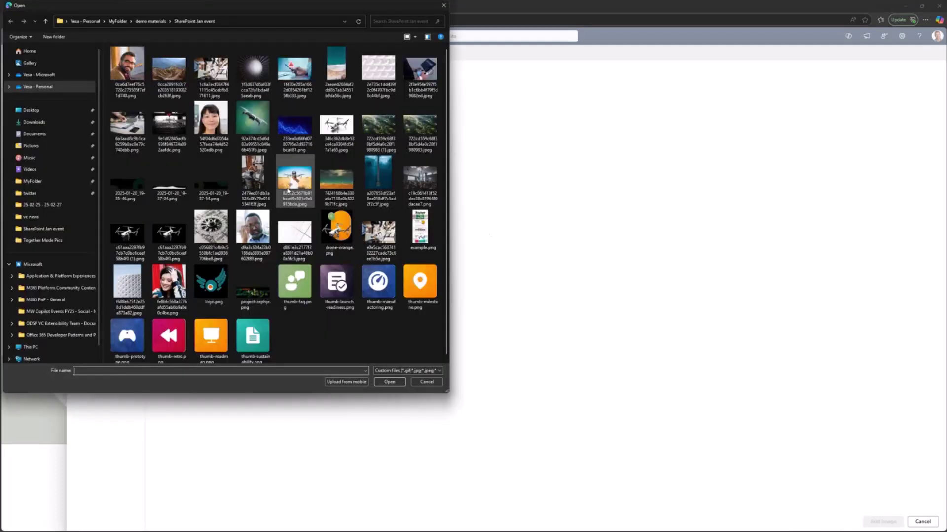
{"action": "double_click", "coordinate": [206, 123]}
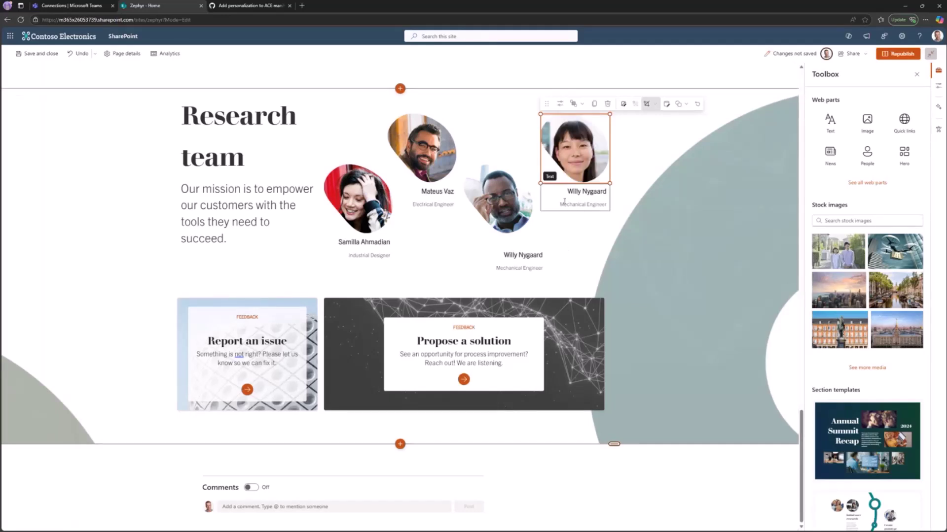
- Move the new member's photo and caption together into place
{"action": "left_click", "coordinate": [565, 201]}
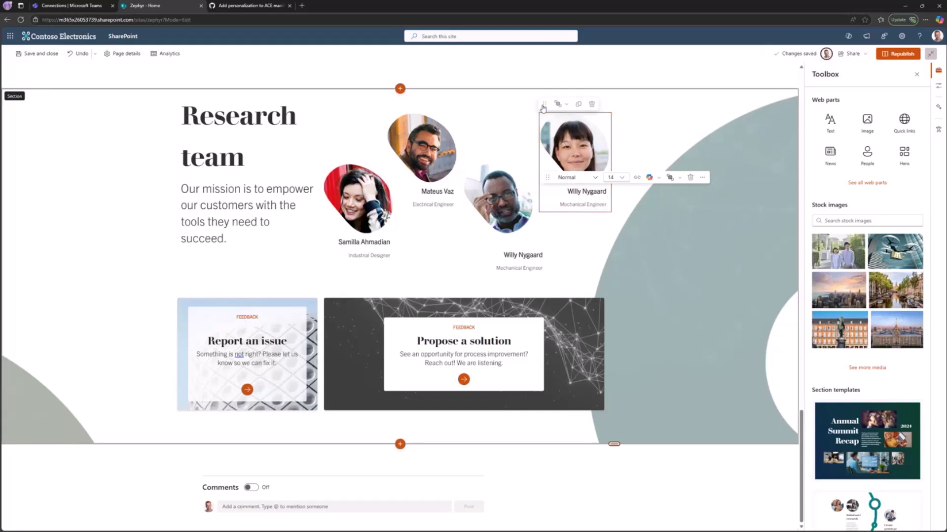
{"action": "left_click_drag", "start_coordinate": [543, 107], "coordinate": [538, 105]}
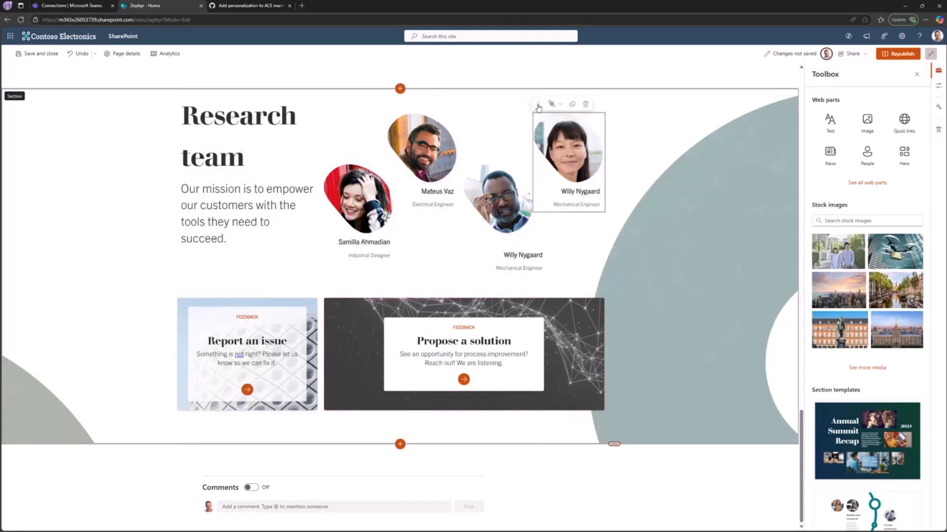
{"action": "left_click", "coordinate": [557, 251]}
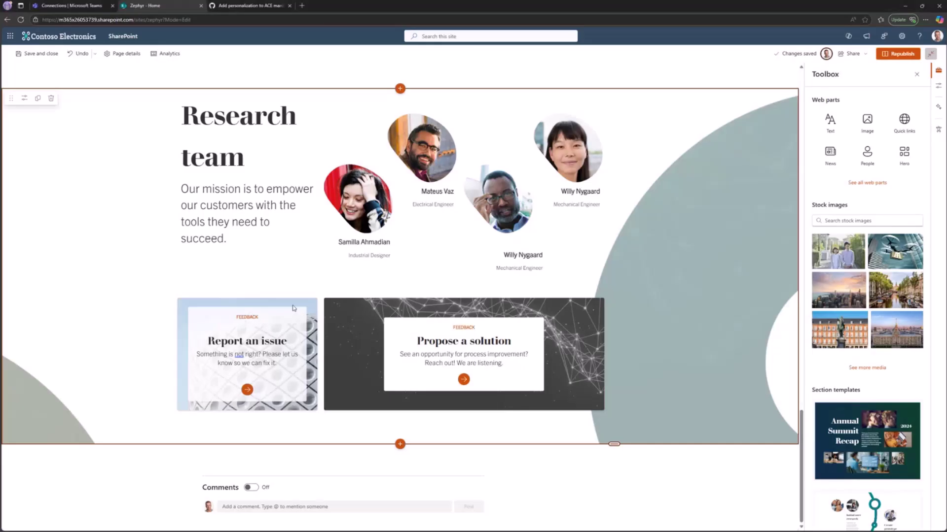
- In the cat image section, find the Custom Flex Layout web part by searching 'flex', insert it, and drag it beside the picture
{"action": "scroll", "coordinate": [400, 296], "scroll_direction": "up", "scroll_amount": 15}
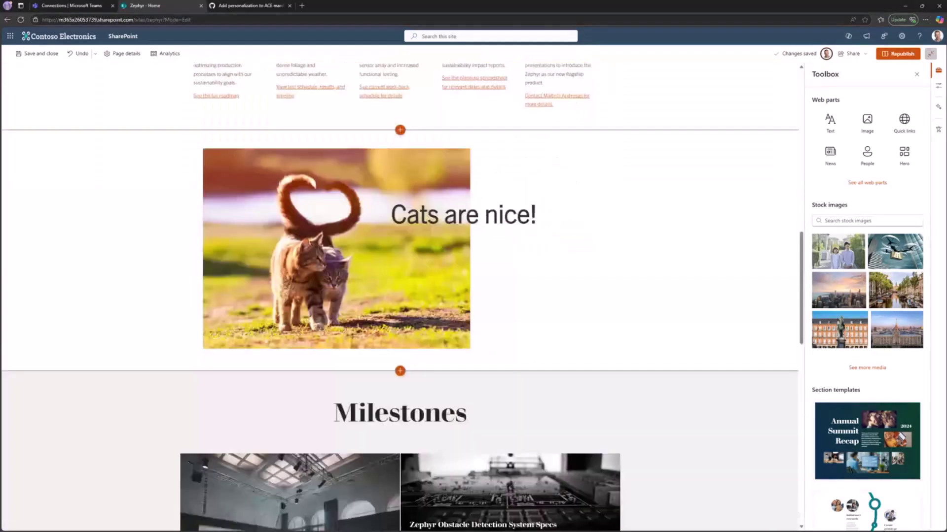
{"action": "left_click", "coordinate": [543, 296]}
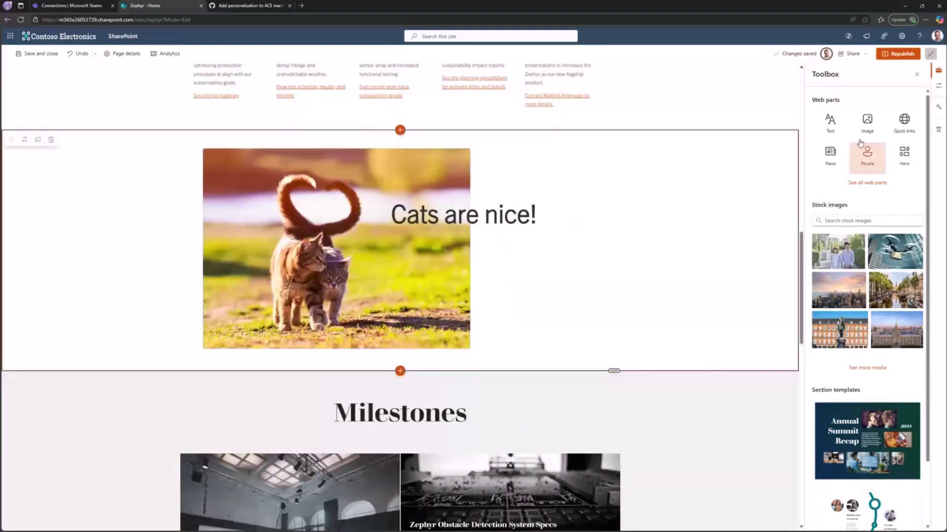
{"action": "left_click", "coordinate": [866, 182]}
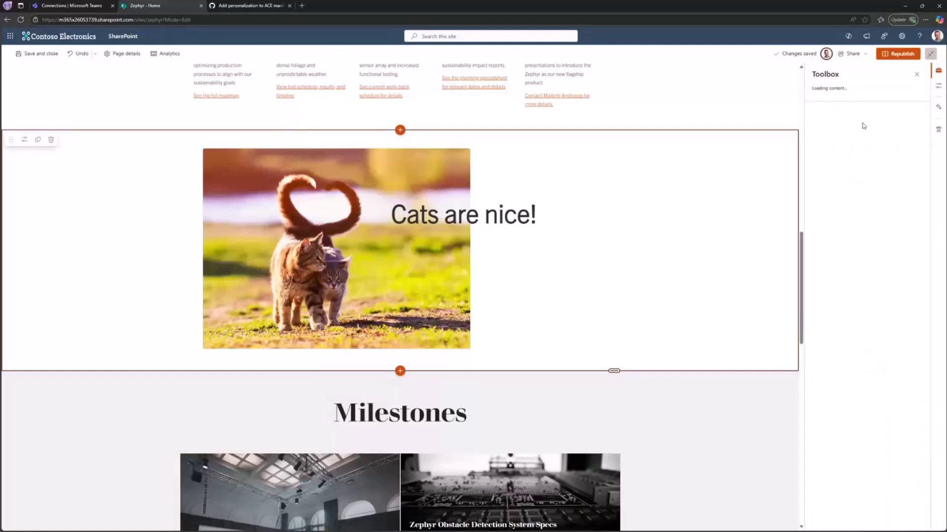
{"action": "left_click", "coordinate": [859, 102]}
{"action": "type", "text": "flex"}
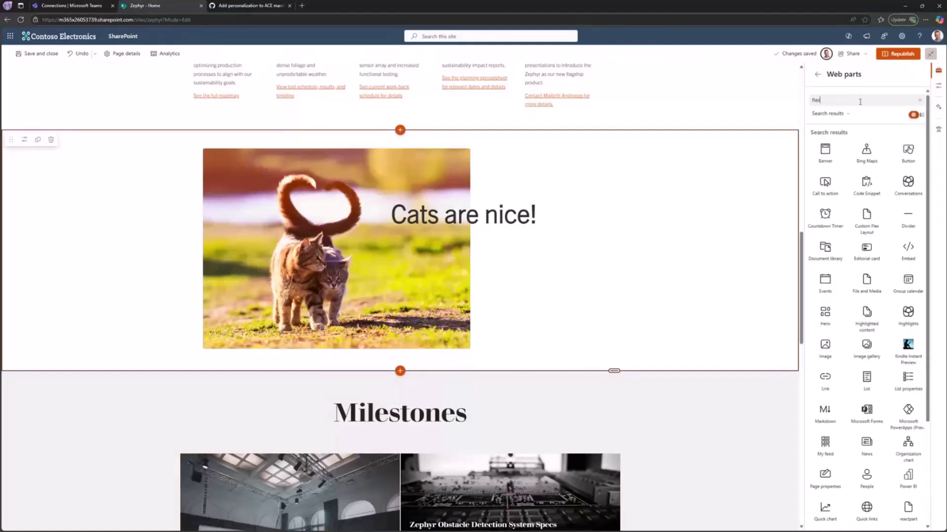
{"action": "left_click", "coordinate": [826, 158]}
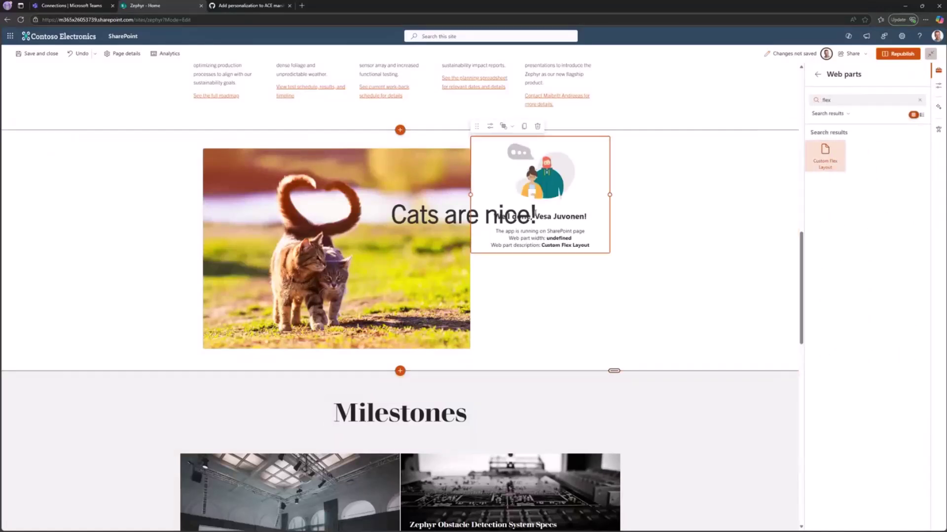
{"action": "left_click_drag", "start_coordinate": [480, 131], "coordinate": [485, 234]}
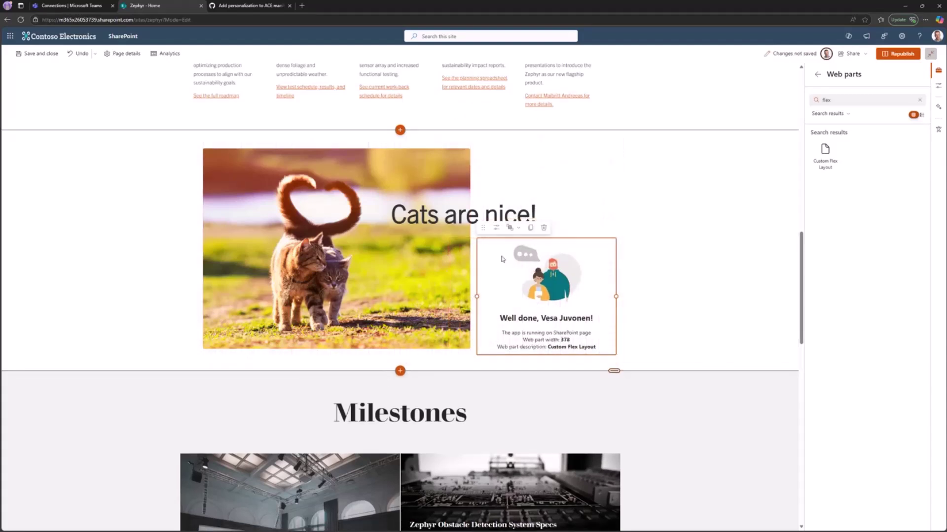
- Resize and reposition the Custom Flex Layout part, and move the 'Cats are nice!' text beside the image
{"action": "left_click_drag", "start_coordinate": [483, 228], "coordinate": [463, 226]}
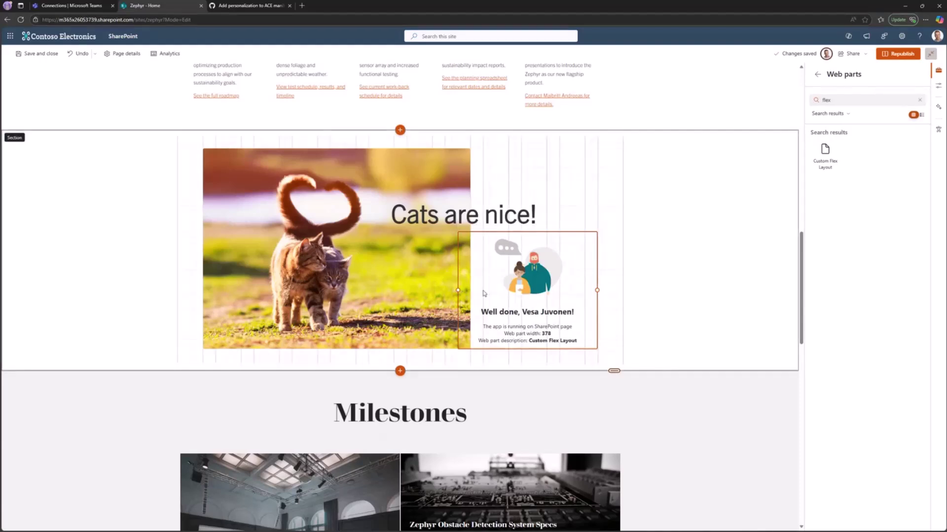
{"action": "mouse_move", "coordinate": [458, 291]}
{"action": "left_mouse_down"}
{"action": "mouse_move", "coordinate": [395, 294]}
{"action": "mouse_move", "coordinate": [465, 291]}
{"action": "left_mouse_up"}
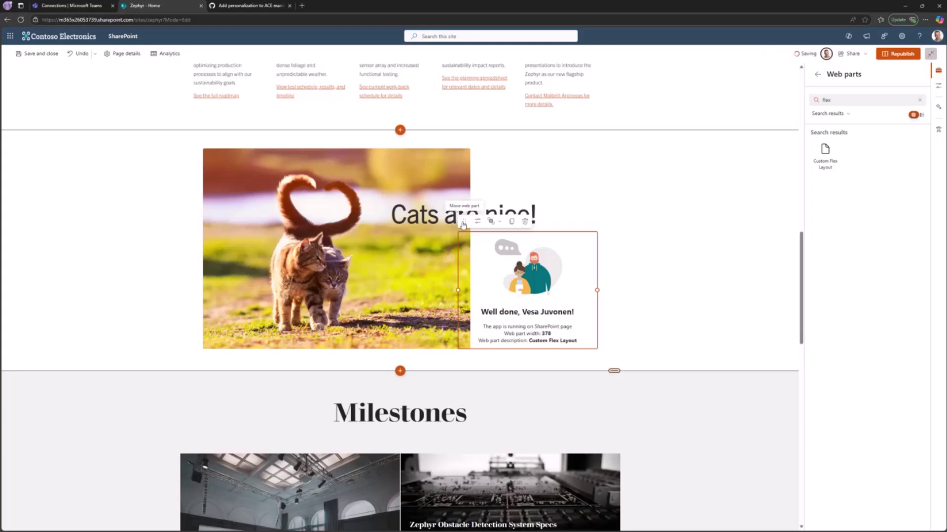
{"action": "left_click_drag", "start_coordinate": [463, 225], "coordinate": [395, 160]}
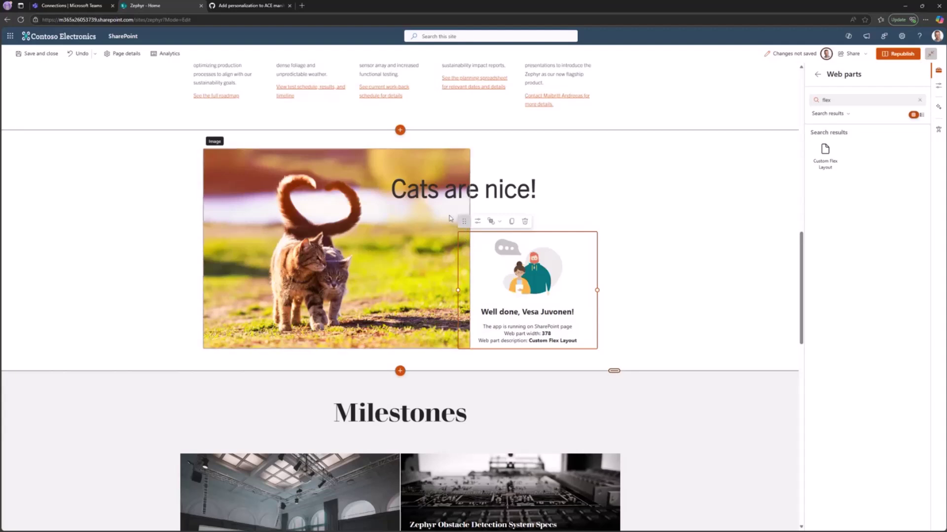
{"action": "left_click_drag", "start_coordinate": [481, 219], "coordinate": [476, 282]}
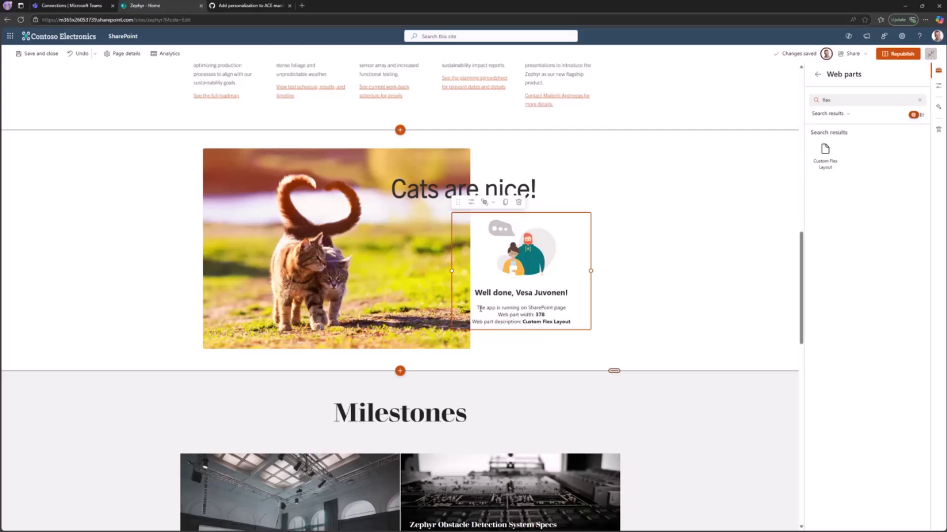
- Narrow the 'Cats are nice!' text box inward to fit its caption
{"action": "left_click", "coordinate": [464, 190]}
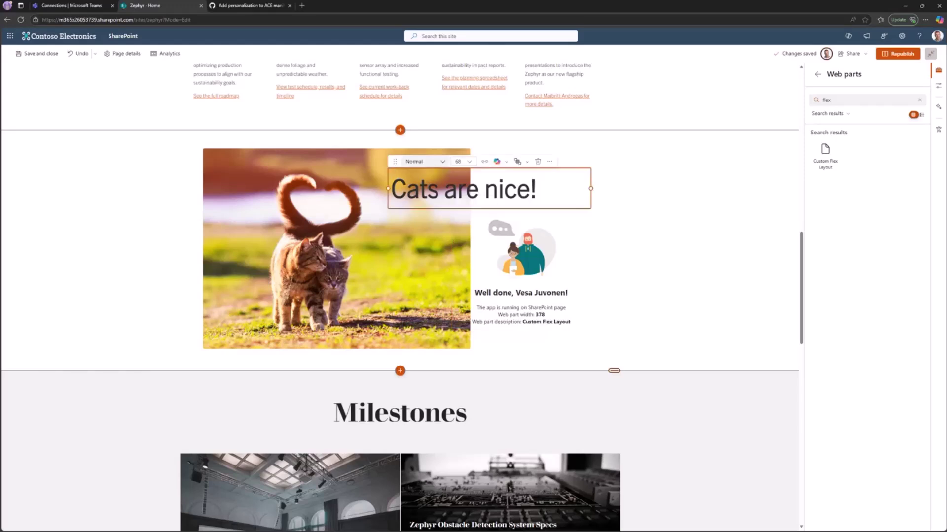
{"action": "left_click_drag", "start_coordinate": [591, 188], "coordinate": [552, 188]}
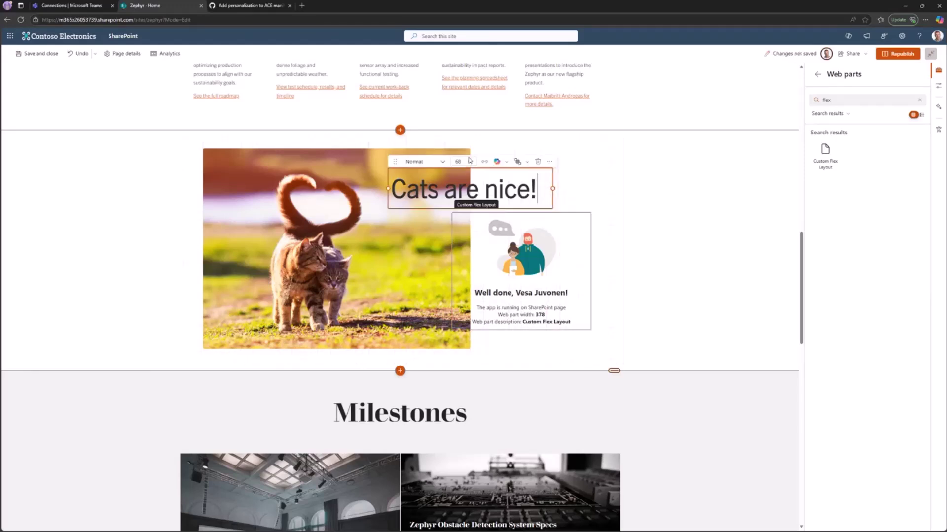
{"action": "scroll", "coordinate": [564, 249], "scroll_direction": "down", "scroll_amount": 3}
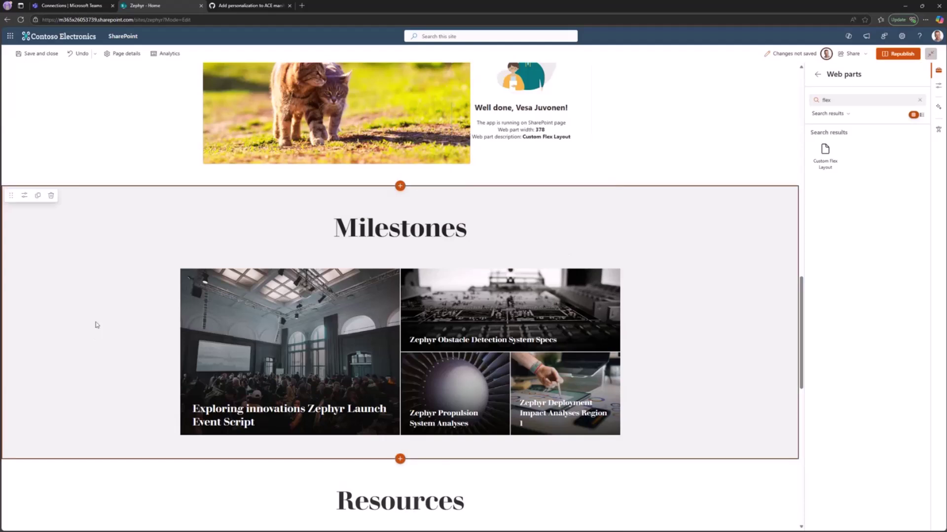
- Check the Milestones section's layout options, then close them without changes
{"action": "left_click", "coordinate": [274, 223]}
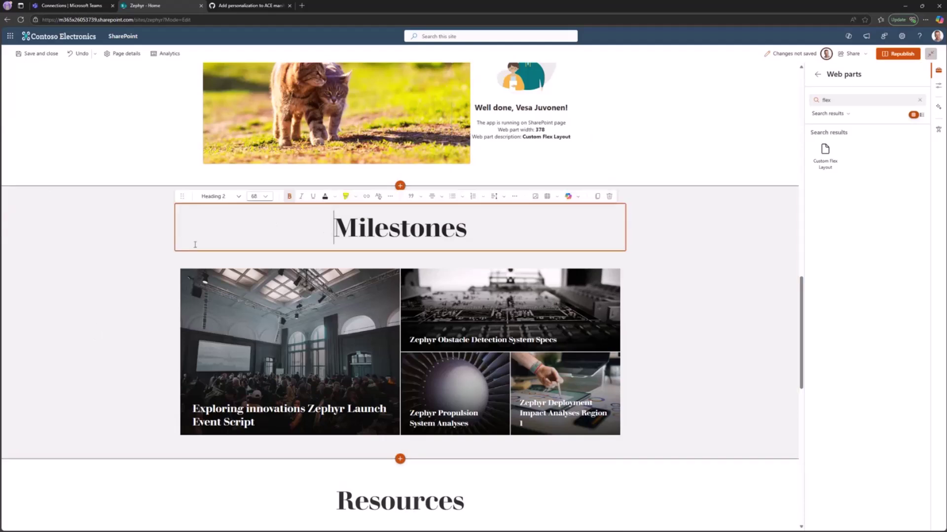
{"action": "left_click", "coordinate": [393, 168]}
{"action": "left_click", "coordinate": [400, 186]}
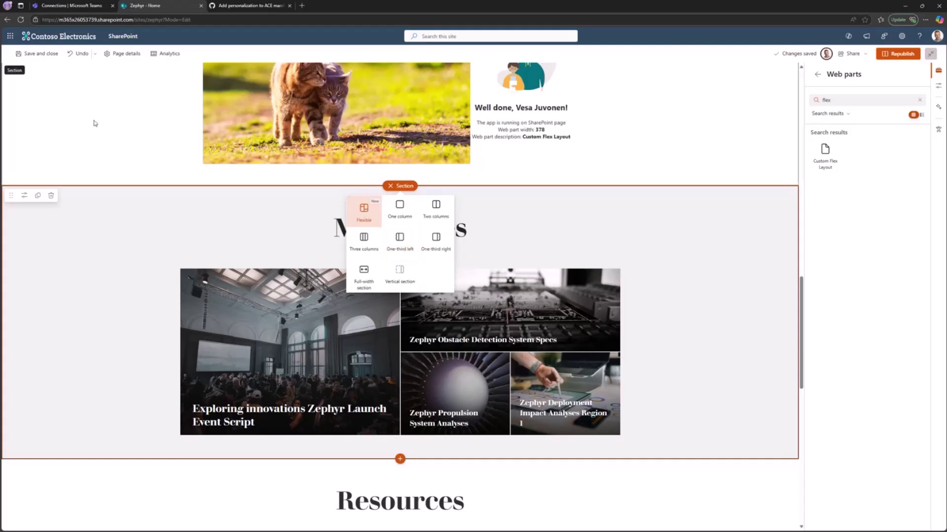
{"action": "left_click", "coordinate": [109, 161]}
{"action": "scroll", "coordinate": [109, 160], "scroll_direction": "up", "scroll_amount": 3}
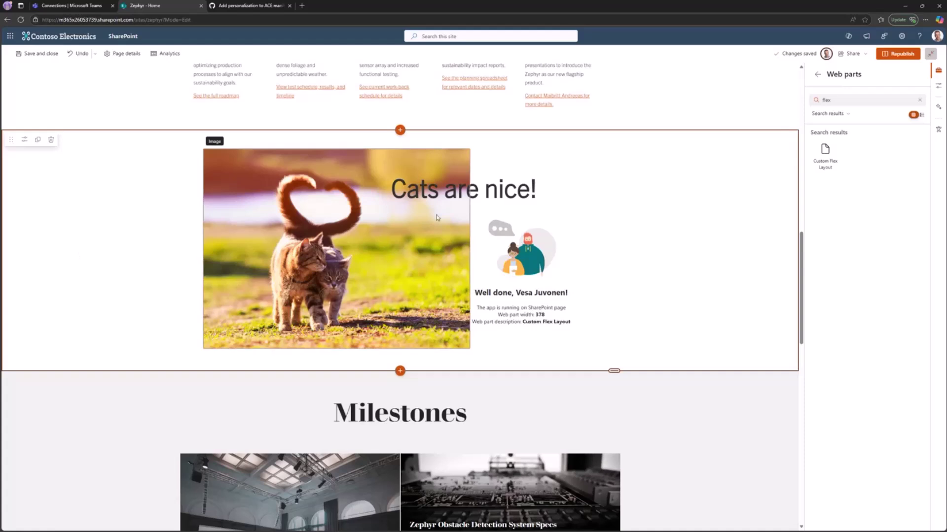
- Nudge the 'Cats are nice!' text and move the Custom Flex Layout part lower and right
{"action": "left_click", "coordinate": [389, 170]}
{"action": "mouse_move", "coordinate": [395, 162]}
{"action": "left_mouse_down"}
{"action": "mouse_move", "coordinate": [395, 181]}
{"action": "mouse_move", "coordinate": [386, 173]}
{"action": "left_mouse_up"}
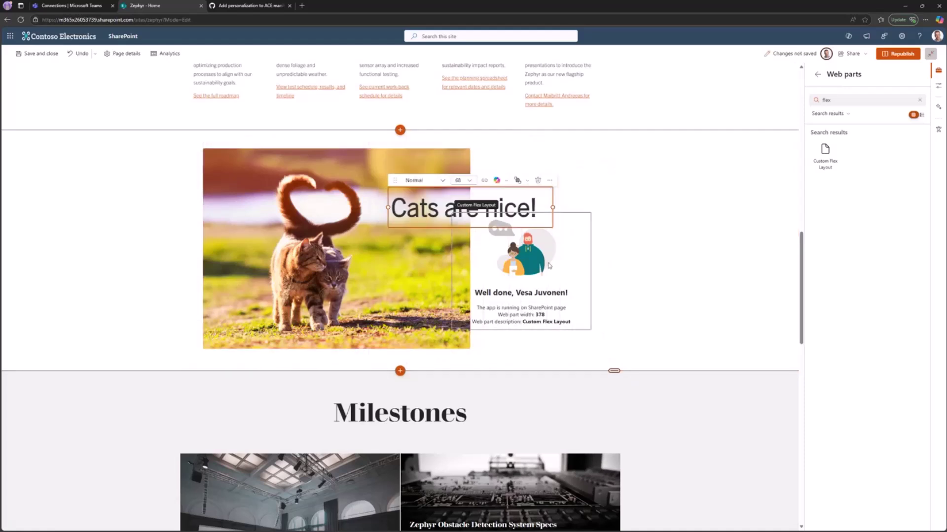
{"action": "left_click", "coordinate": [490, 230]}
{"action": "mouse_move", "coordinate": [466, 208]}
{"action": "left_mouse_down"}
{"action": "mouse_move", "coordinate": [480, 279]}
{"action": "mouse_move", "coordinate": [467, 220]}
{"action": "left_mouse_up"}
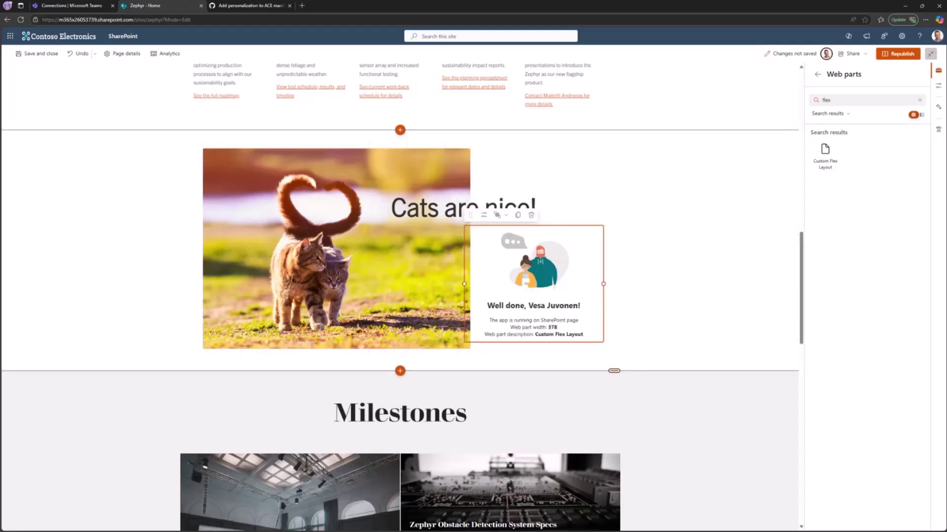